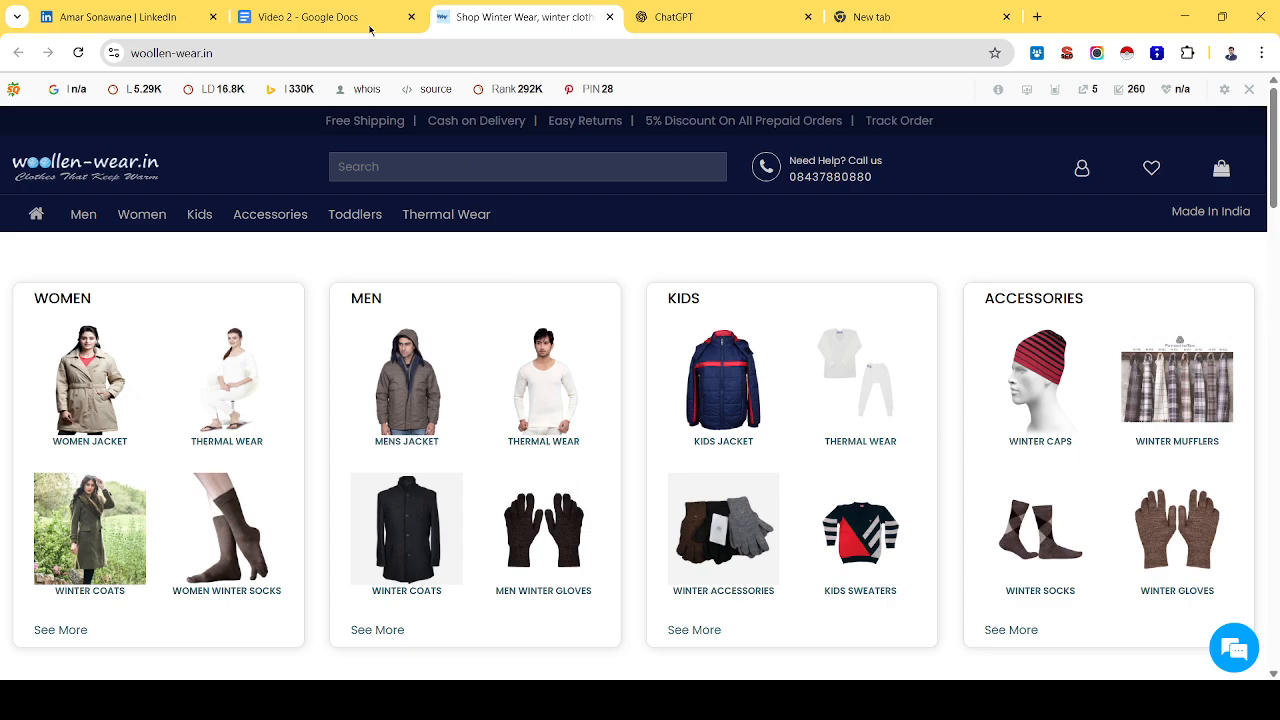
Copy the Prompt 1 text about the Best Winter Outfits for Office & Daily Wear blog from the Google Docs document and send it to ChatGPT.
left_click(298, 15)
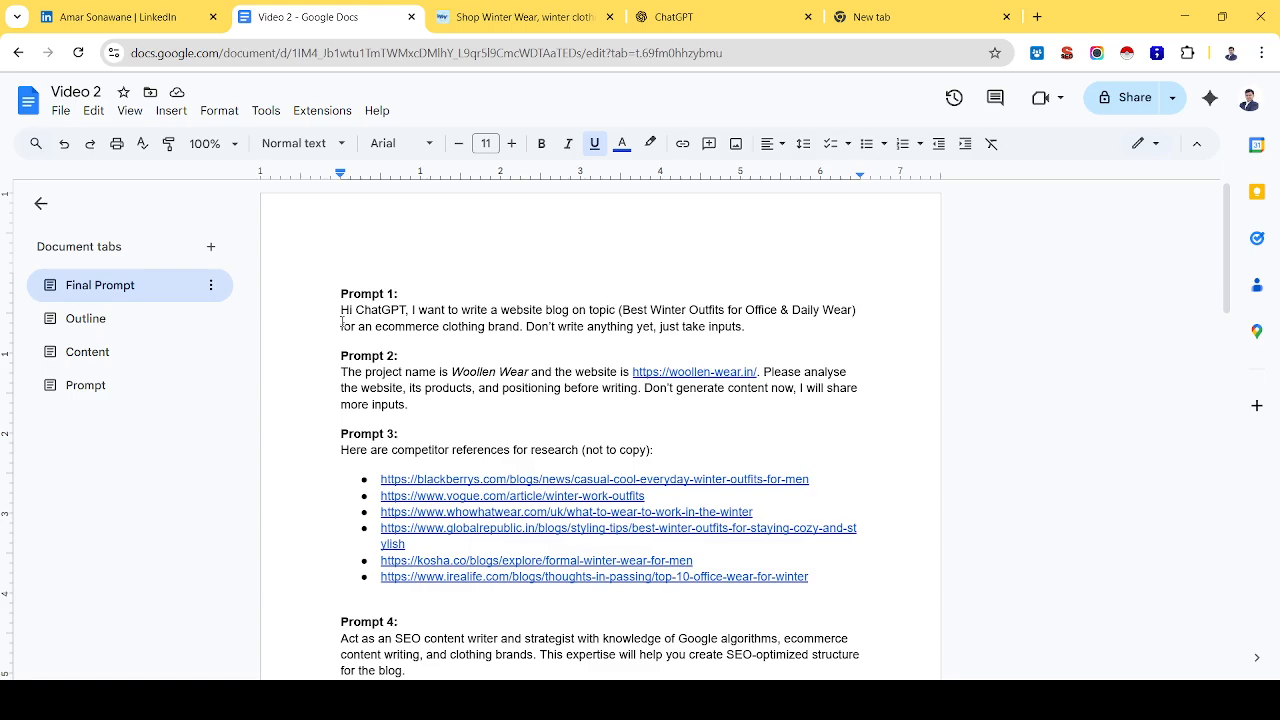
left_click_drag(341, 310, 757, 325)
key("ctrl+c")
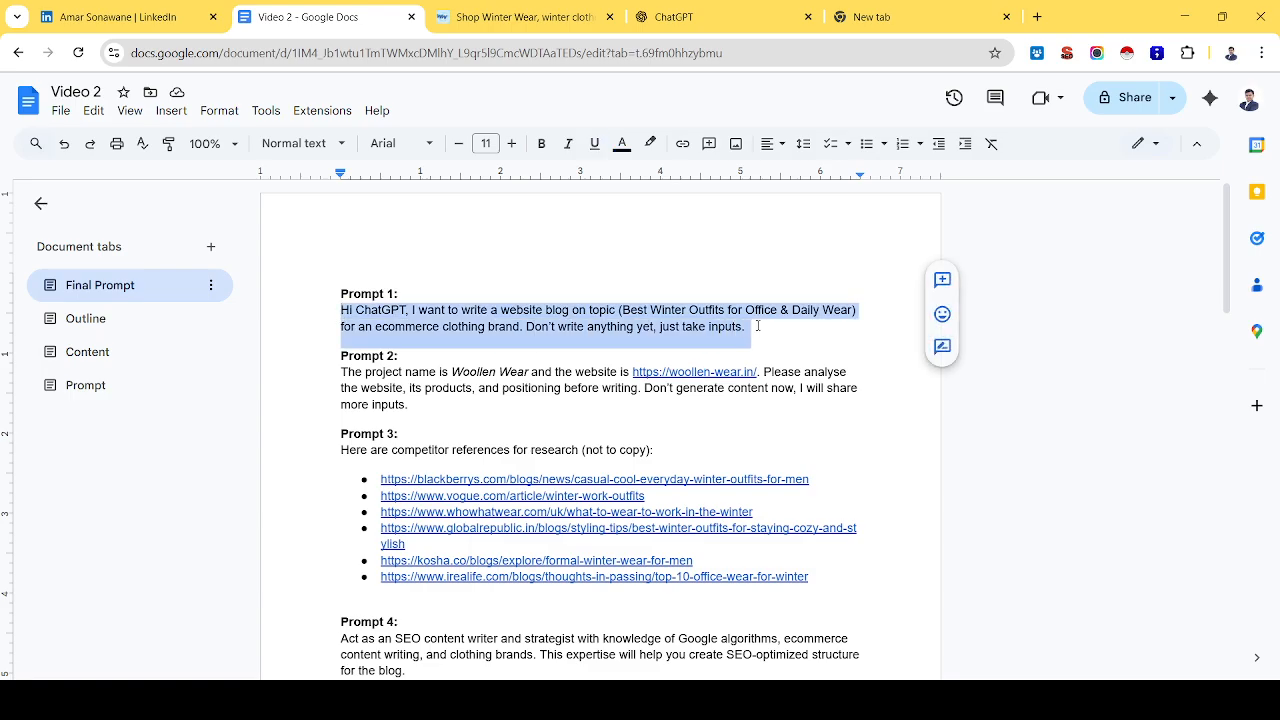
left_click(690, 17)
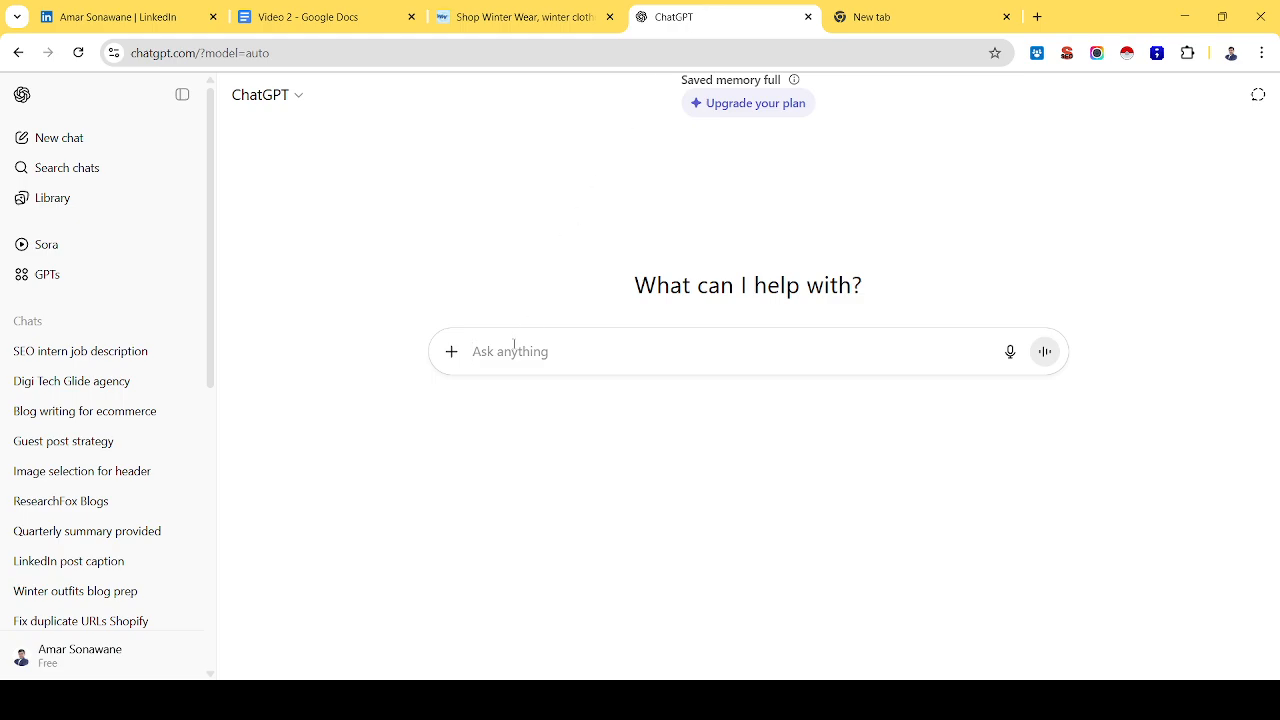
key("ctrl+v")
key("Return")
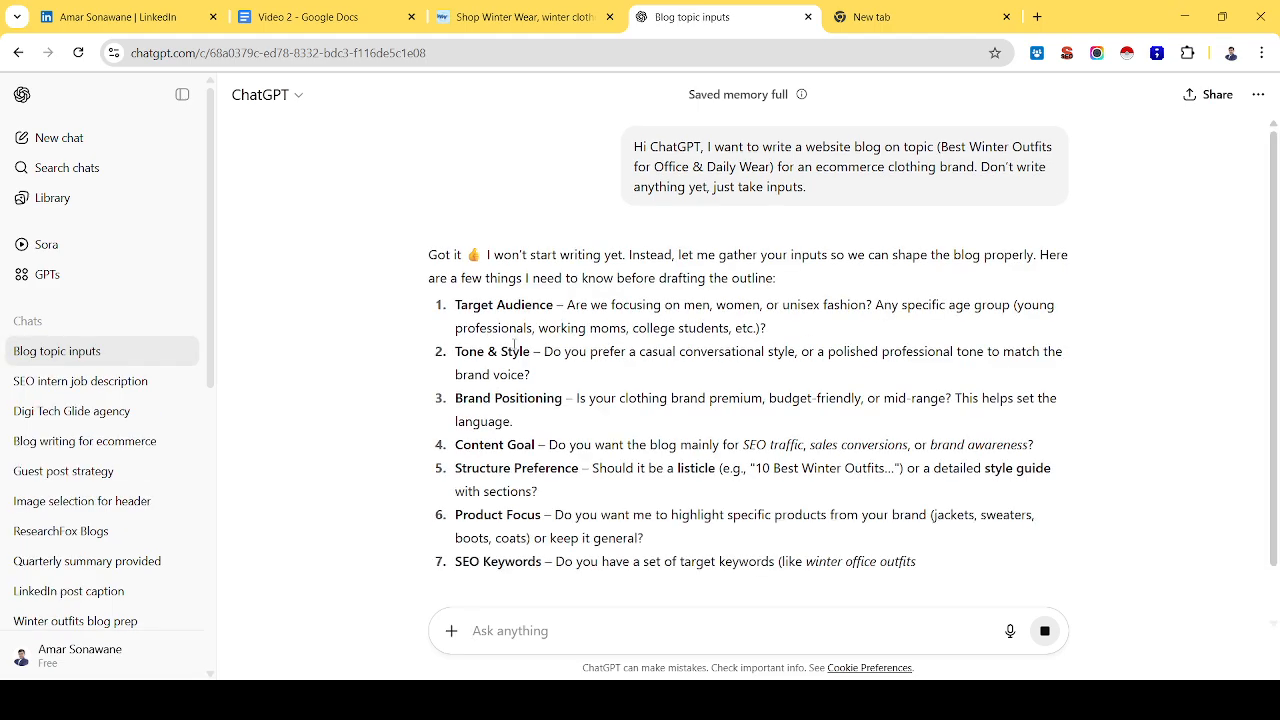
scroll(514, 345, "down", 3)
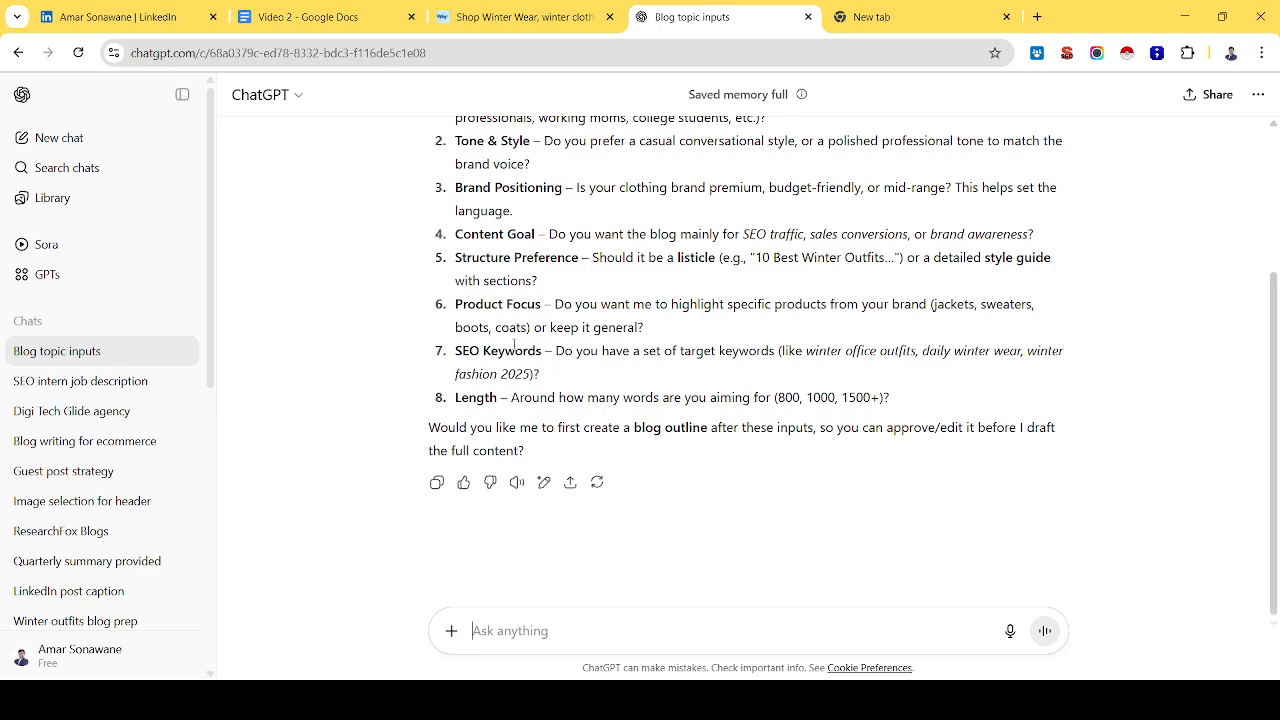
Copy the Prompt 2 text with the Woollen Wear project name and website from Google Docs and send it in the same ChatGPT chat.
left_click(305, 17)
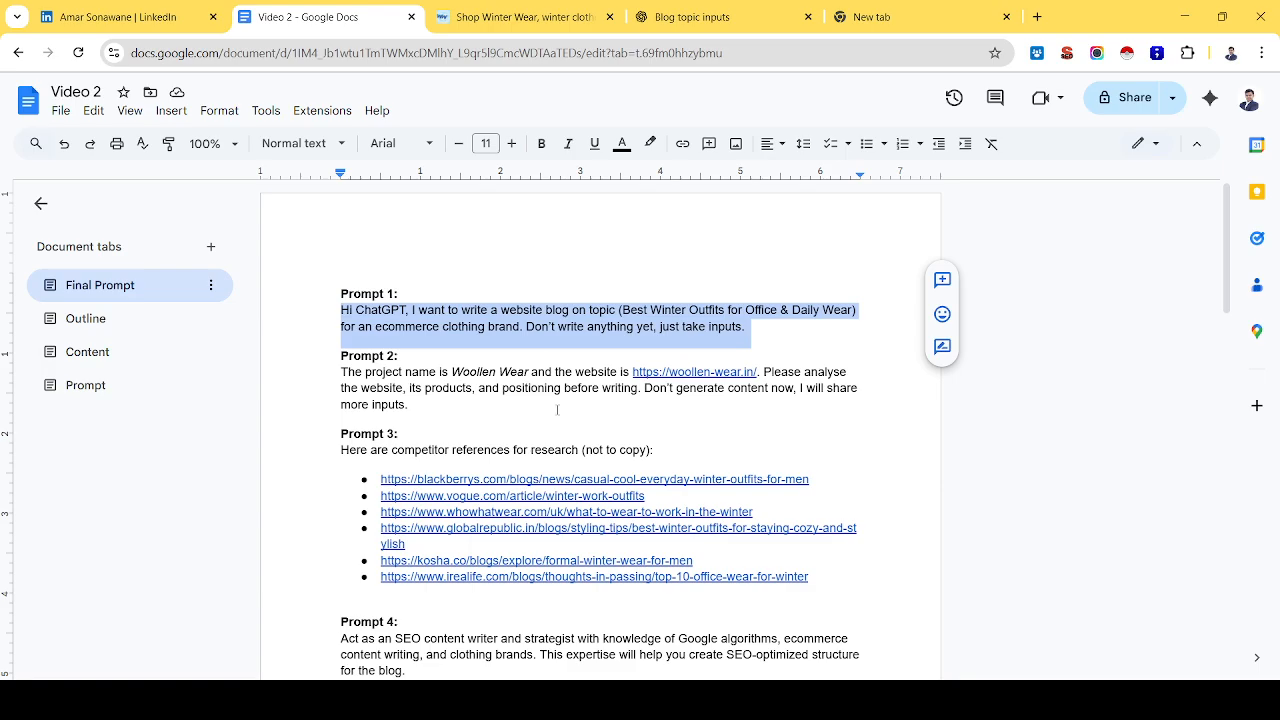
left_click_drag(341, 372, 426, 412)
key("ctrl+c")
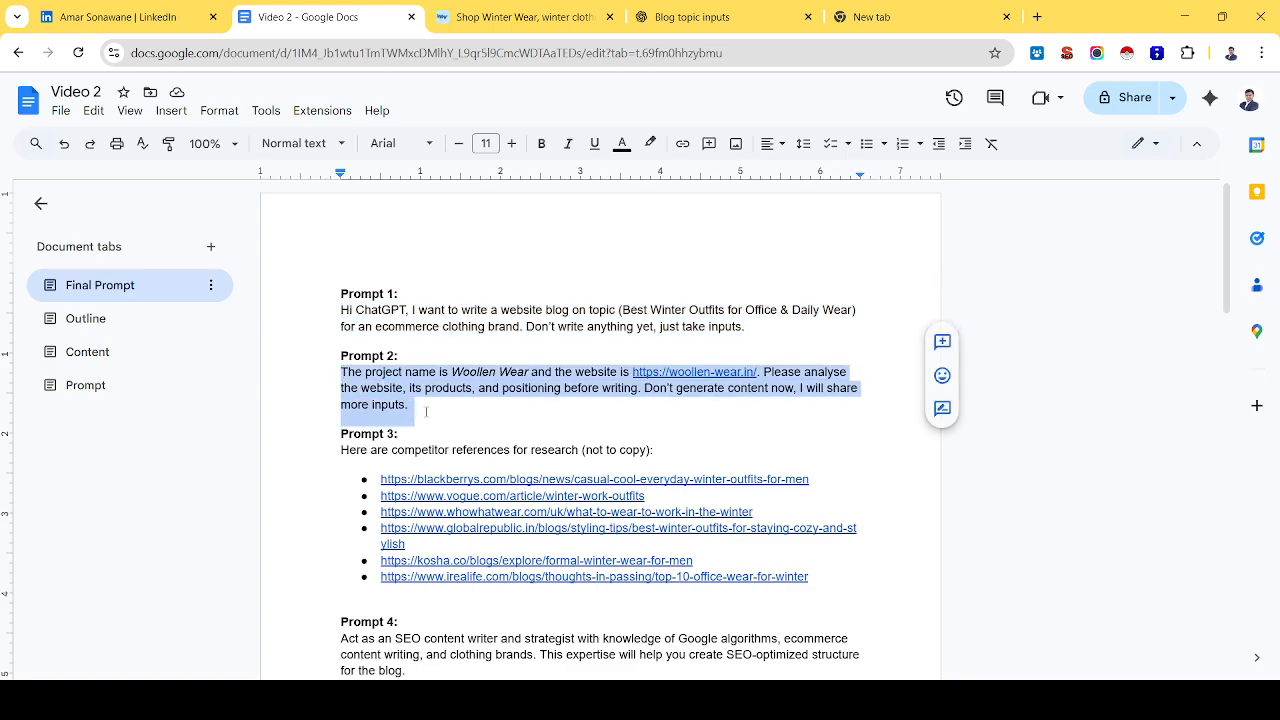
left_click(688, 16)
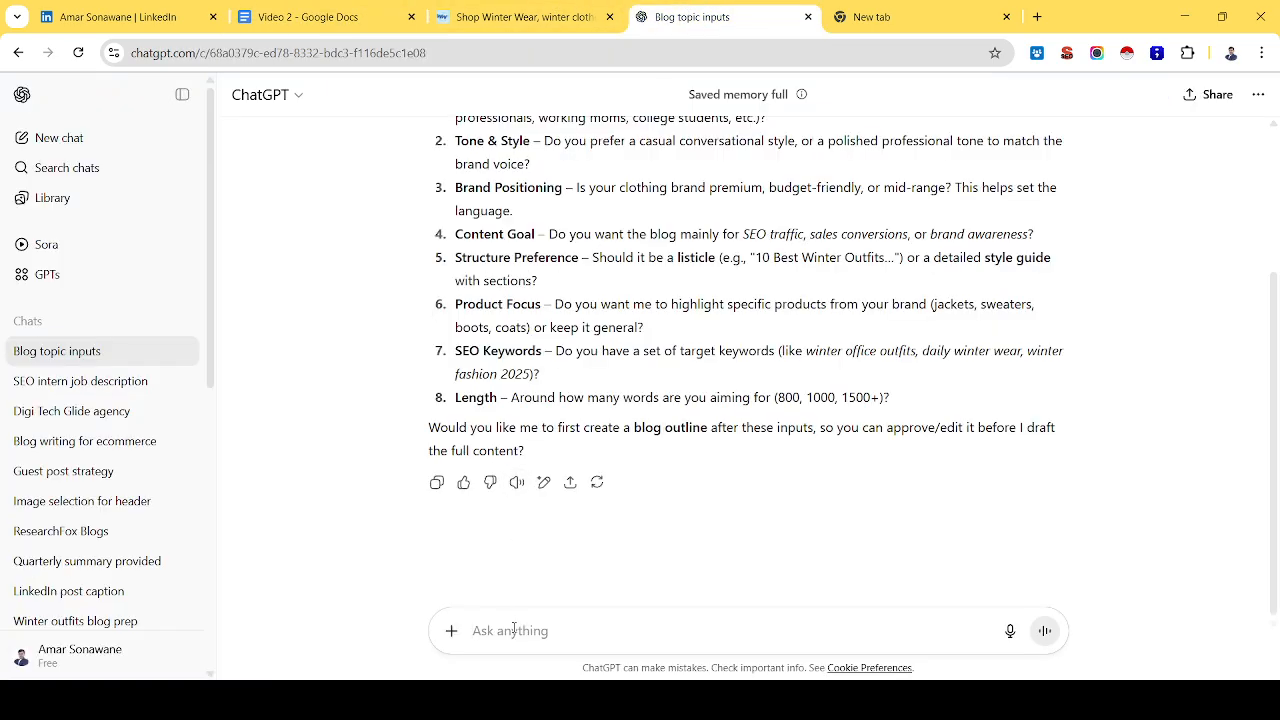
key("ctrl+v")
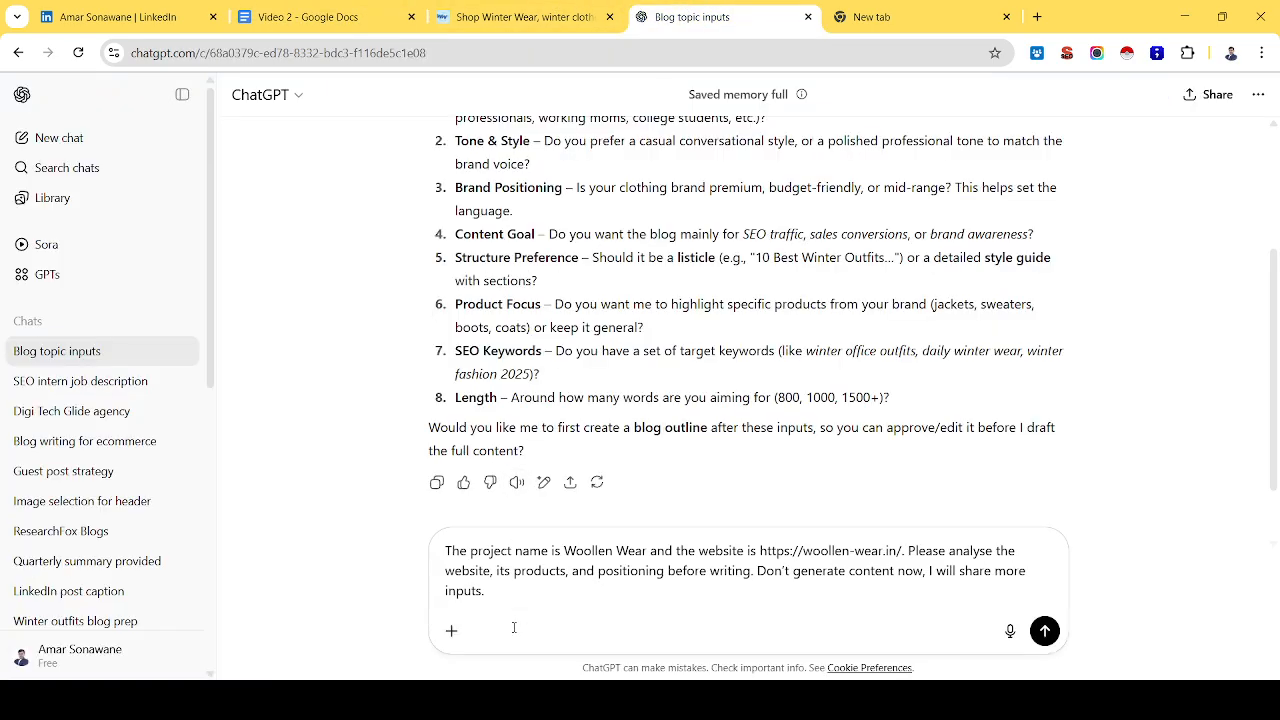
key("Return")
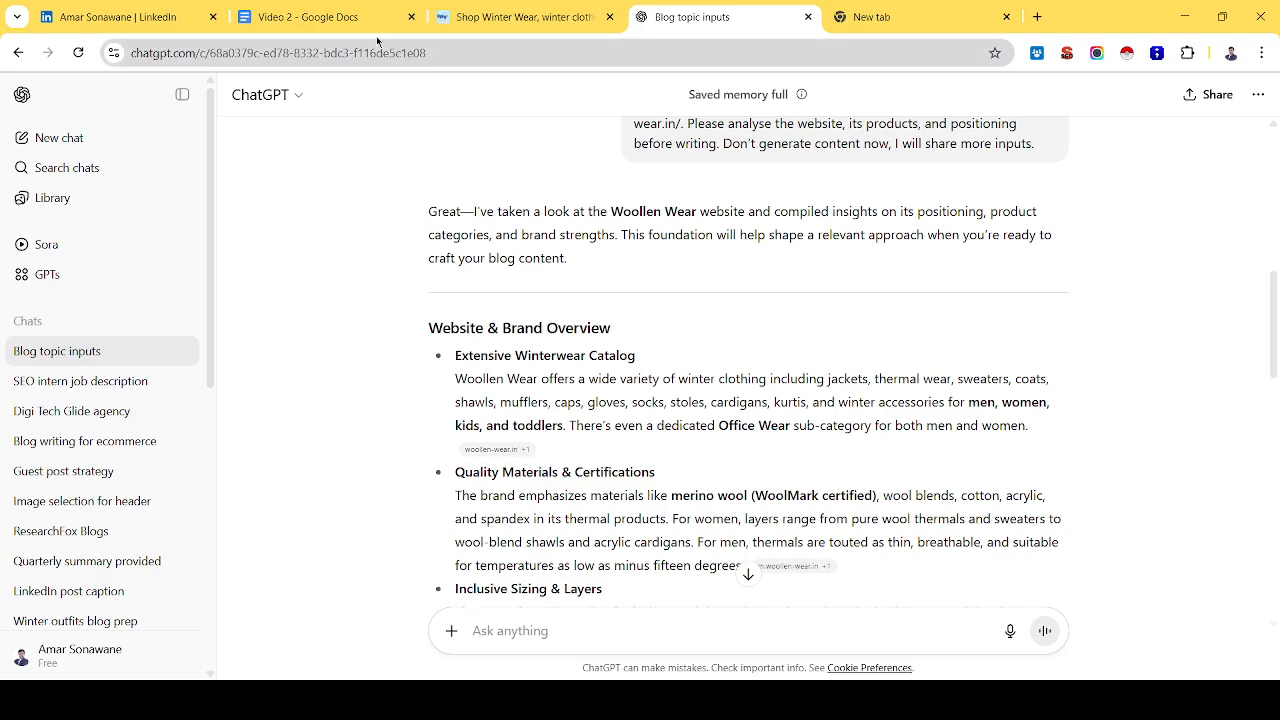
Copy Prompt 3 with its list of competitor reference links from Google Docs, send it to ChatGPT and read through the reply.
left_click(351, 15)
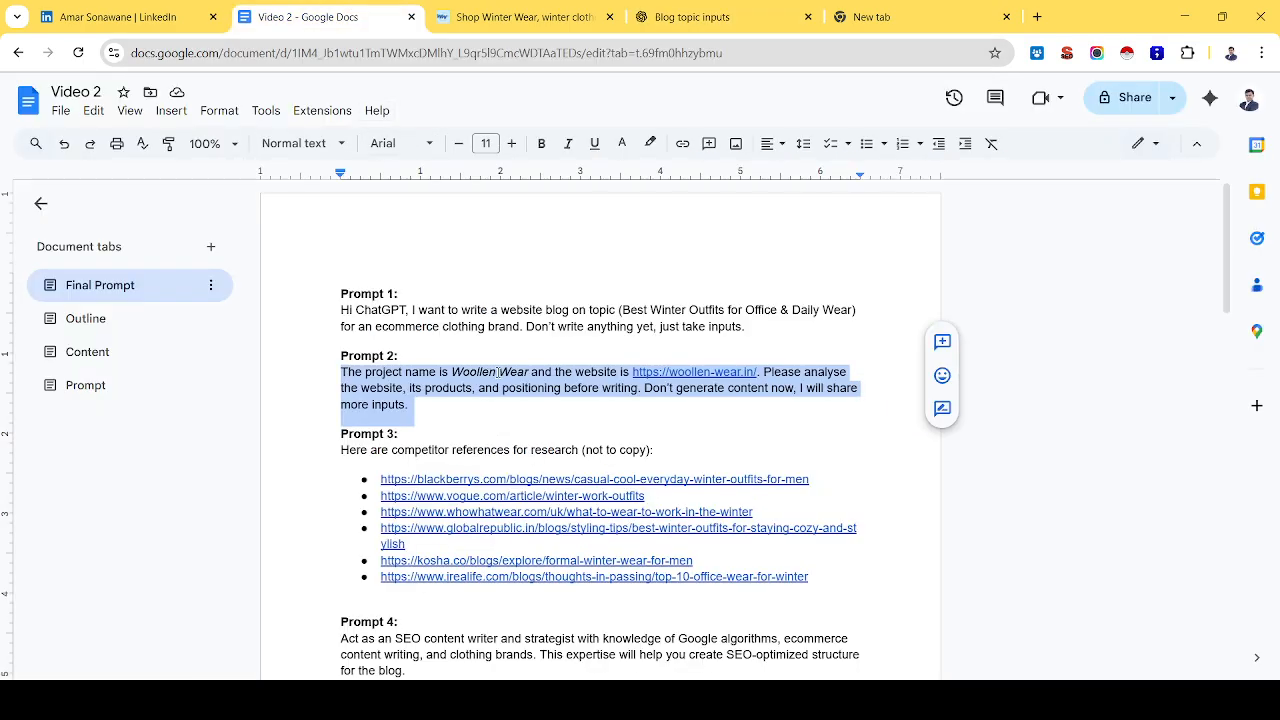
scroll(498, 373, "down", 3)
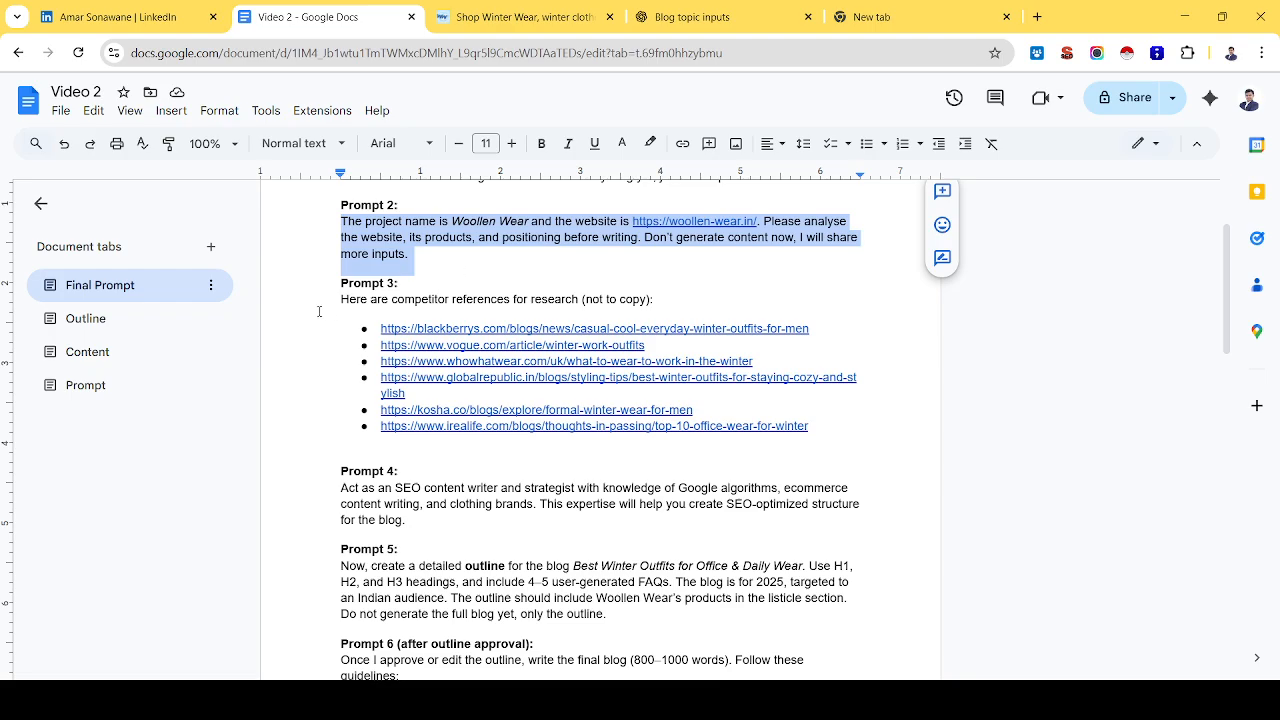
left_click_drag(338, 300, 828, 429)
key("ctrl+c")
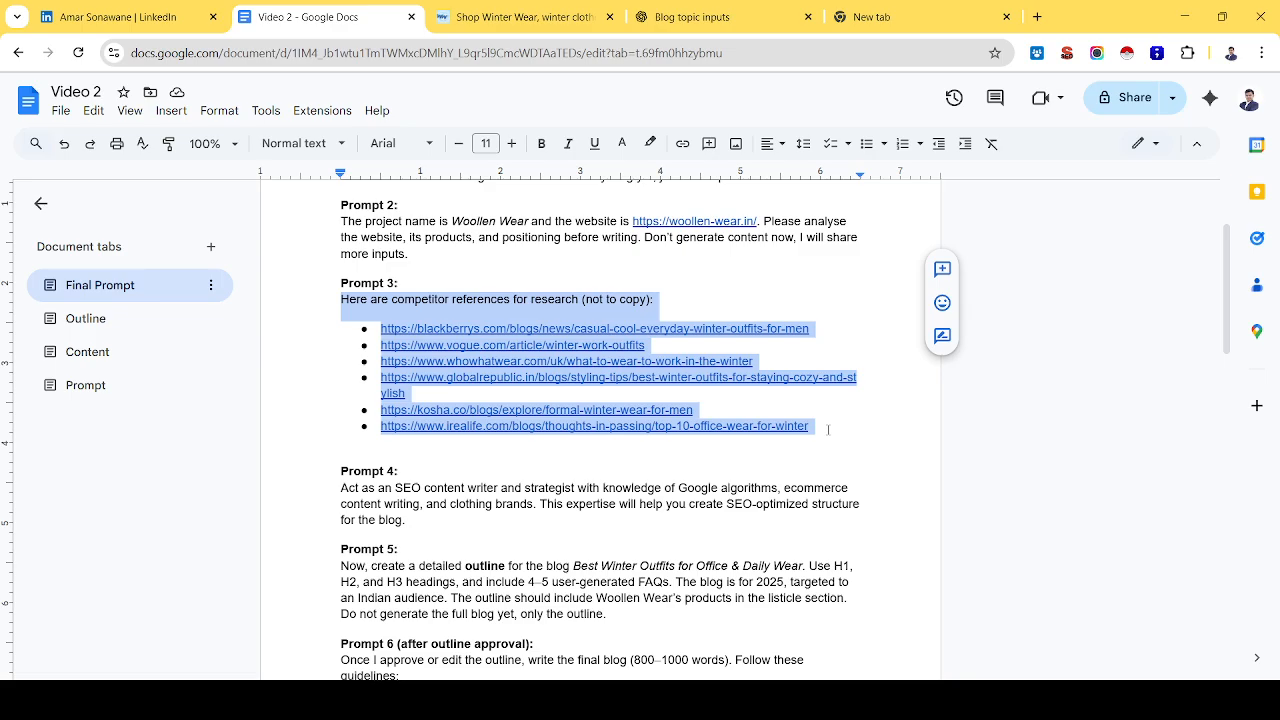
left_click(750, 17)
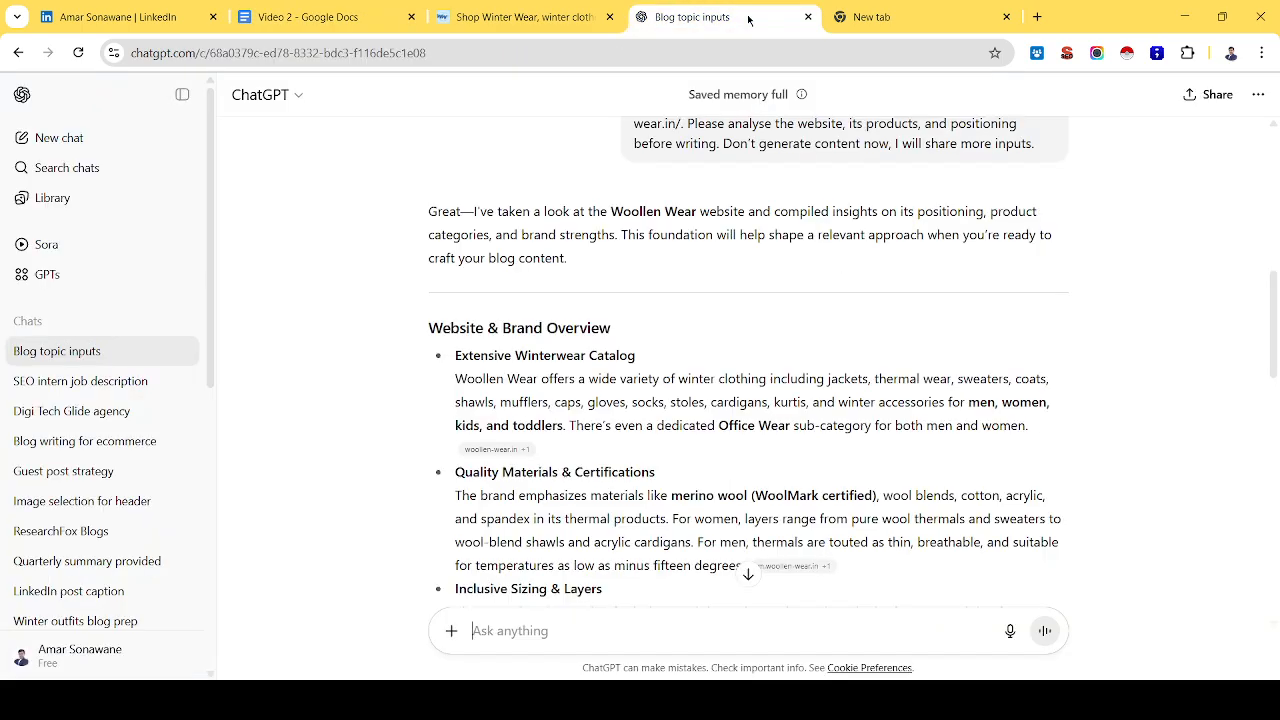
left_click(523, 630)
key("ctrl+v")
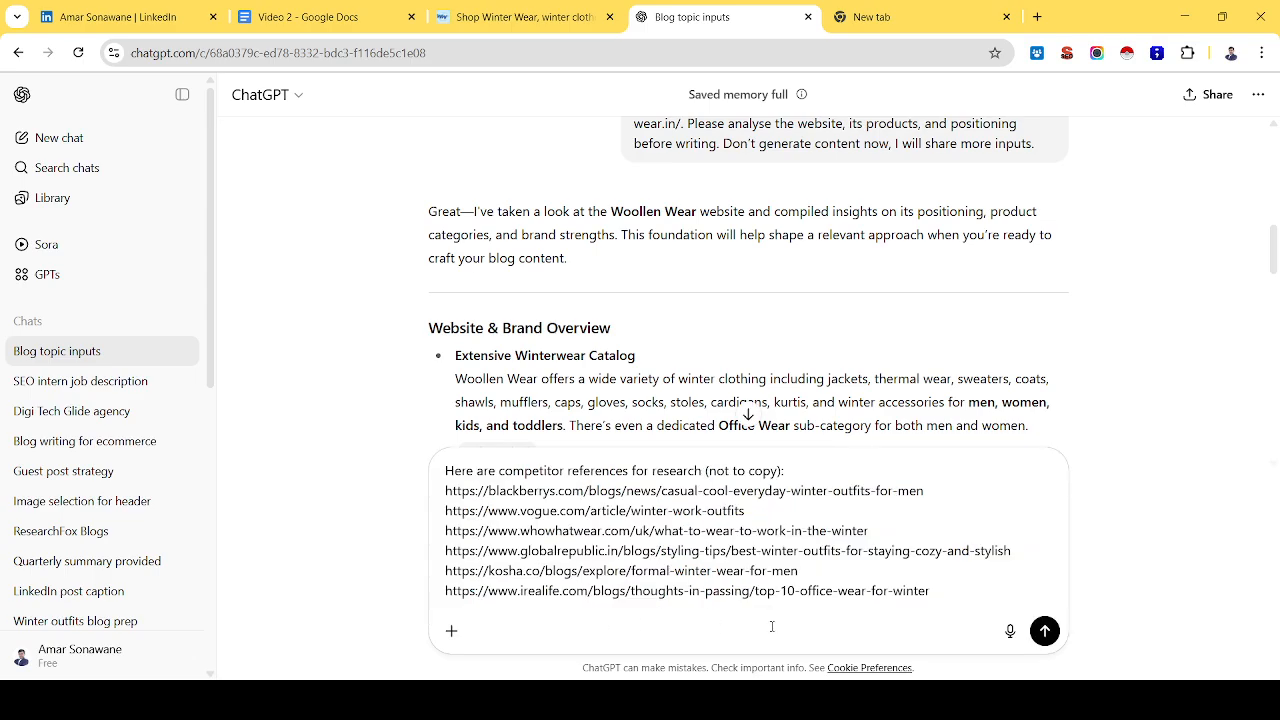
left_click(1045, 631)
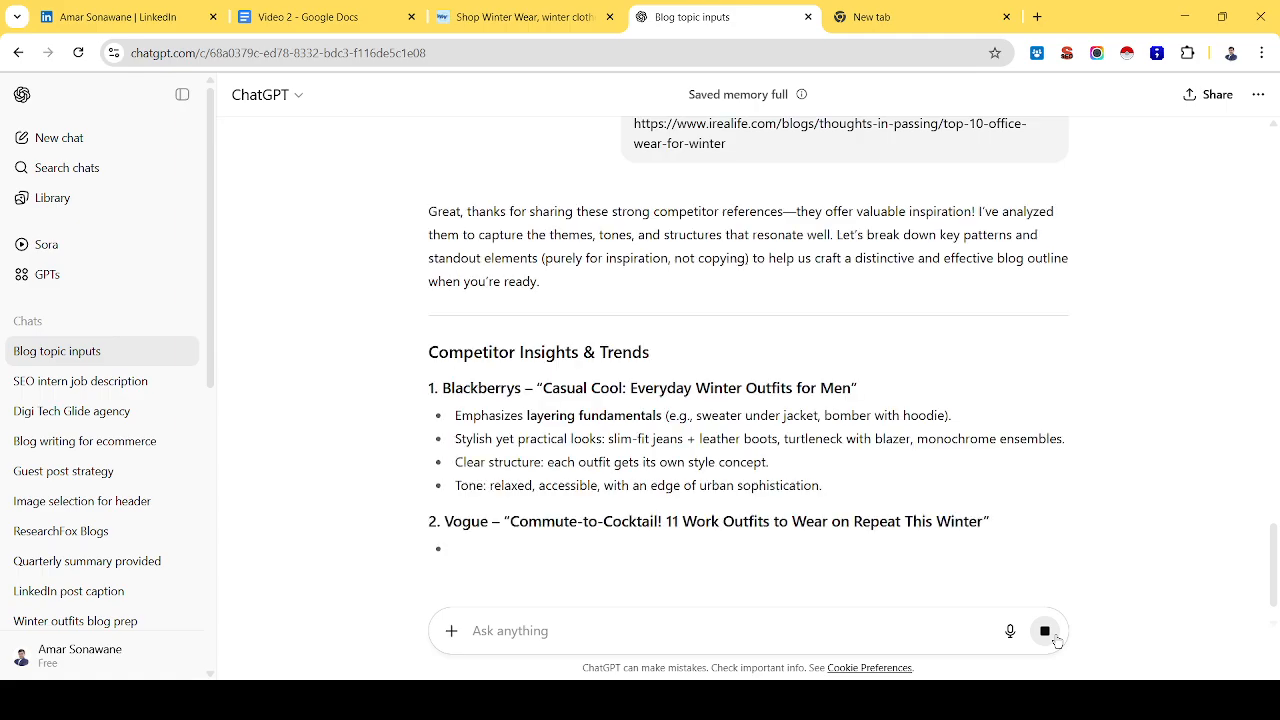
scroll(921, 545, "down", 13)
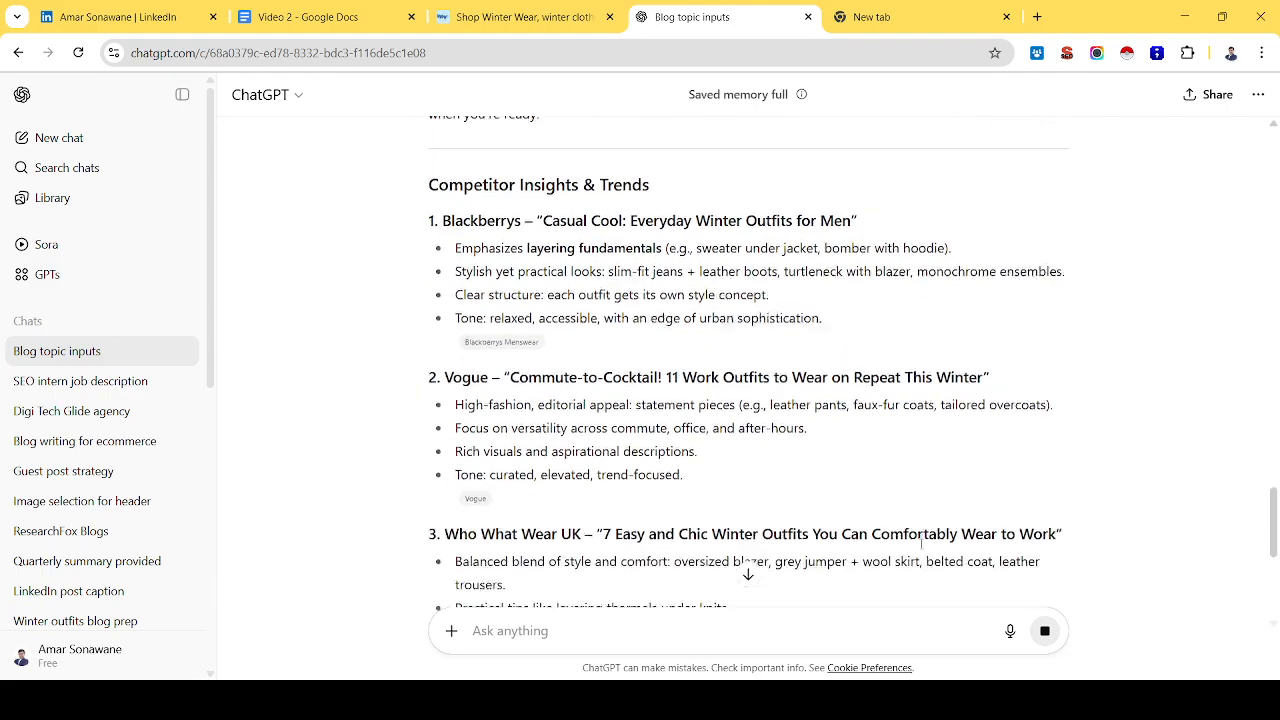
scroll(921, 545, "down", 2)
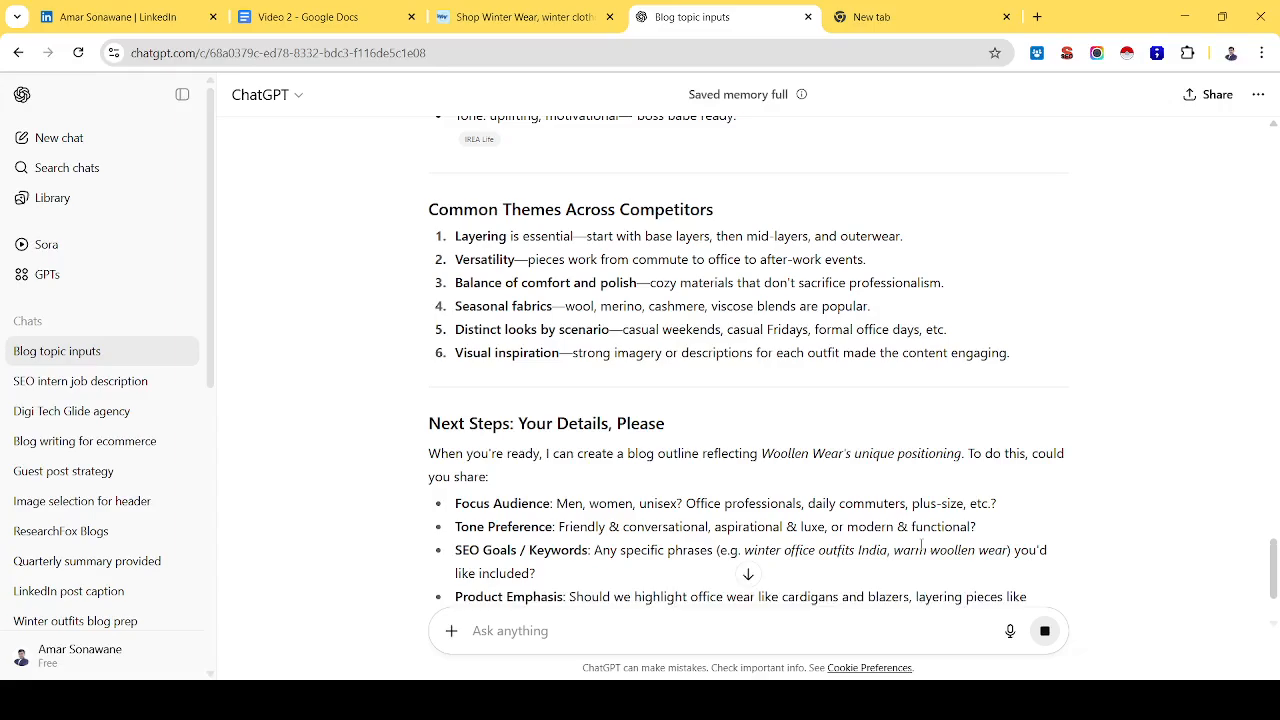
scroll(921, 545, "down", 2)
scroll(921, 545, "down", 2)
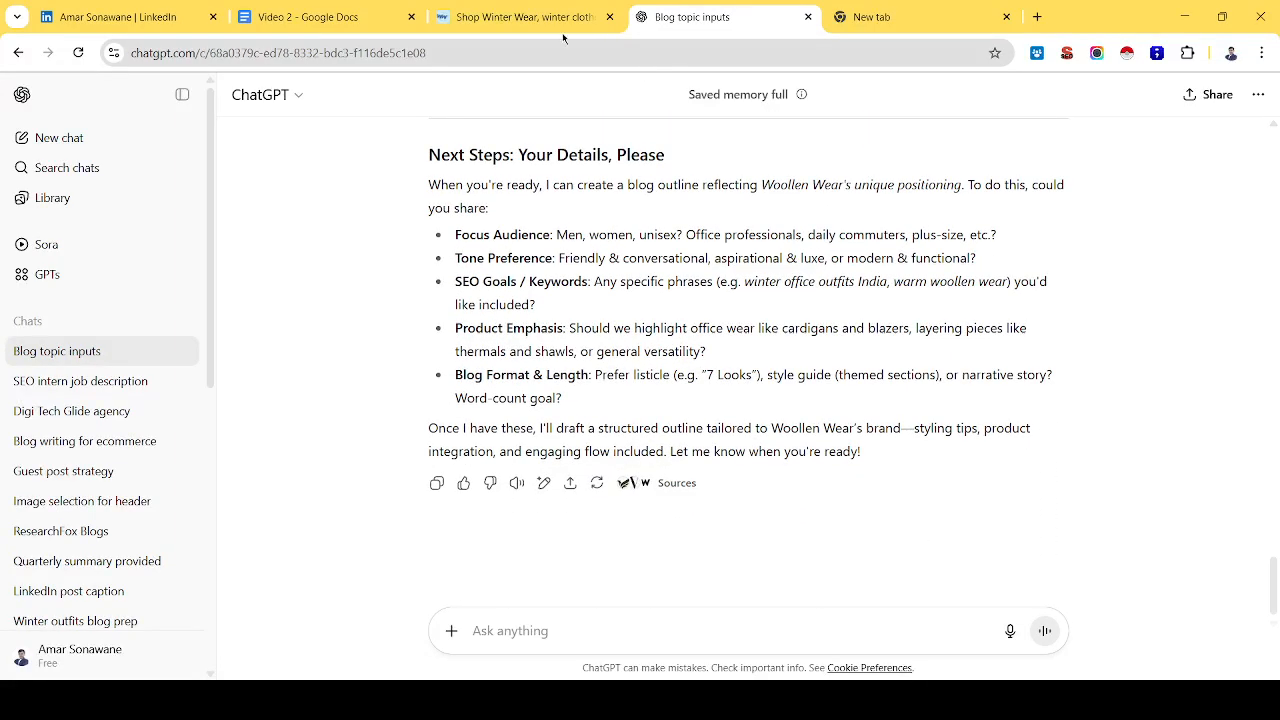
Copy the Prompt 4 text assigning the SEO content writer and strategist role from Google Docs and send it to ChatGPT.
left_click(332, 17)
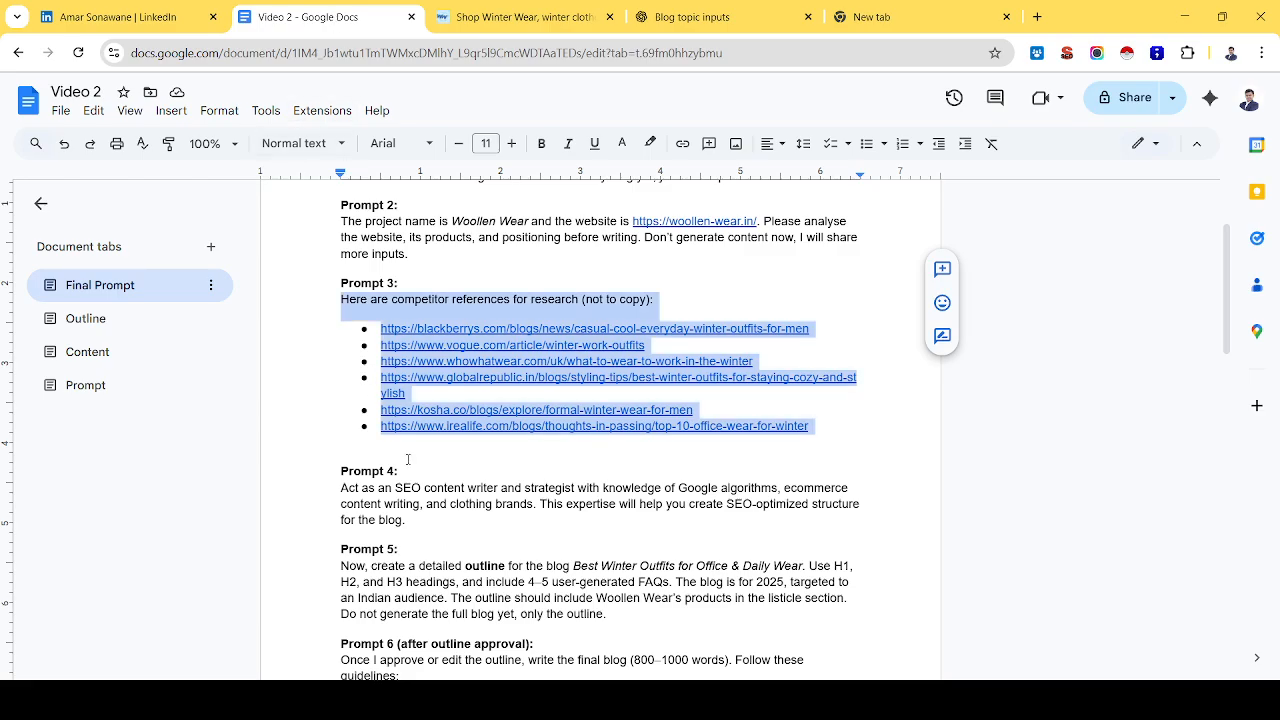
scroll(406, 457, "down", 2)
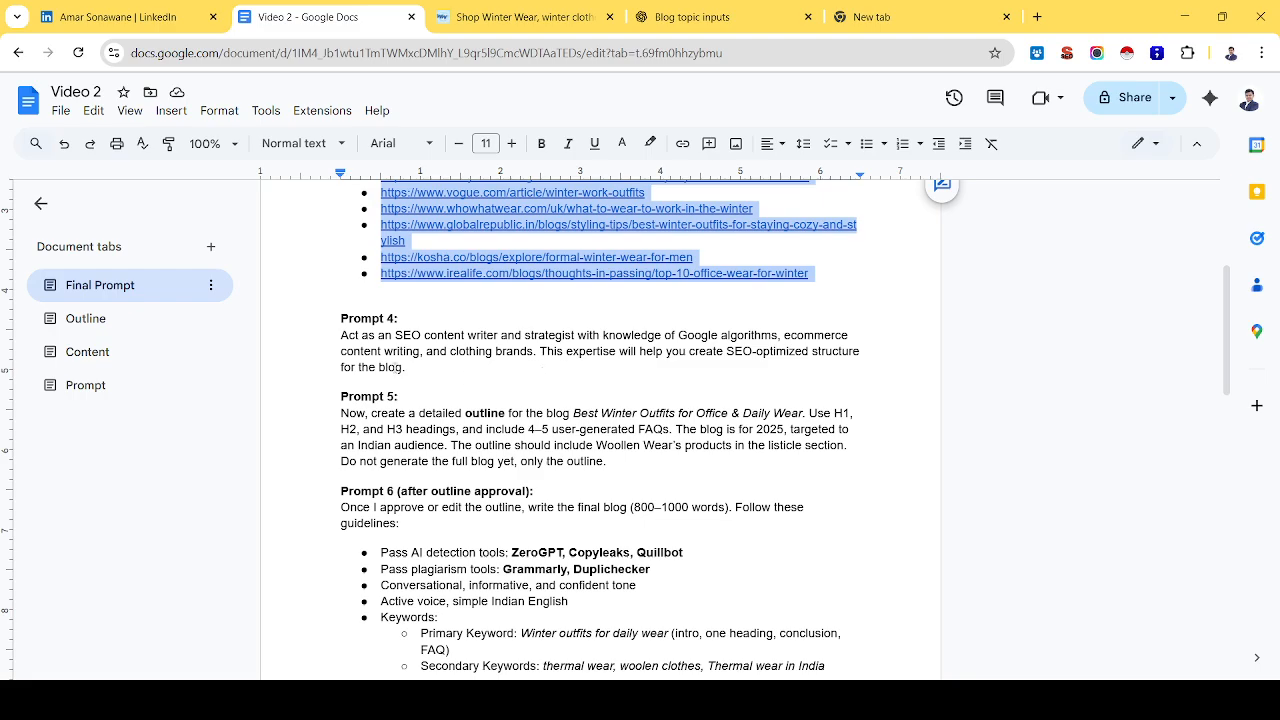
left_click_drag(340, 335, 413, 369)
key("ctrl+c")
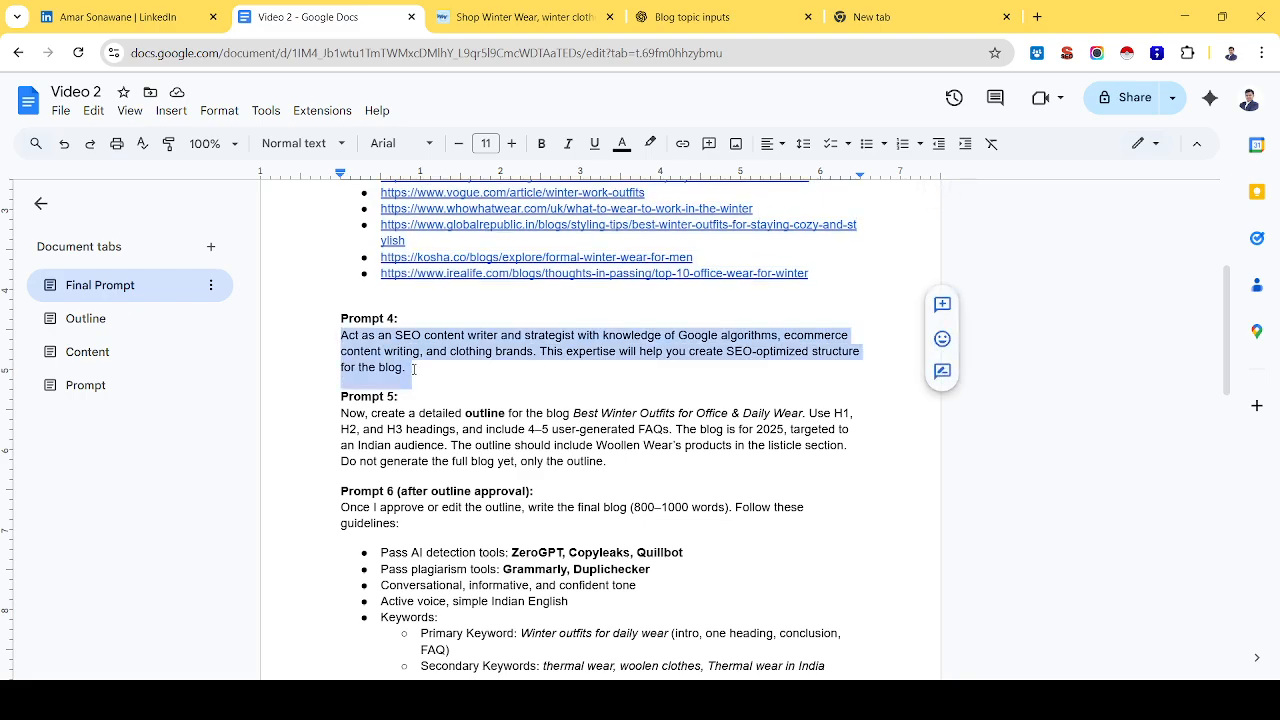
left_click(694, 14)
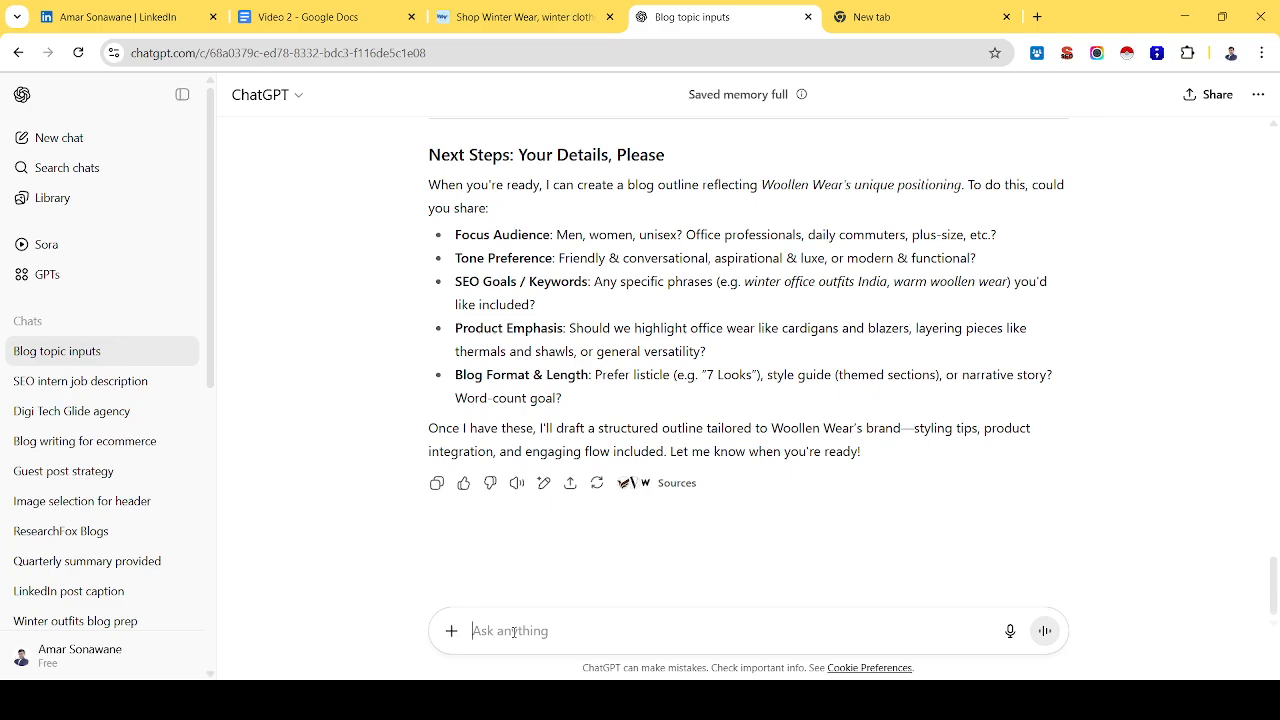
key("ctrl+v")
key("Return")
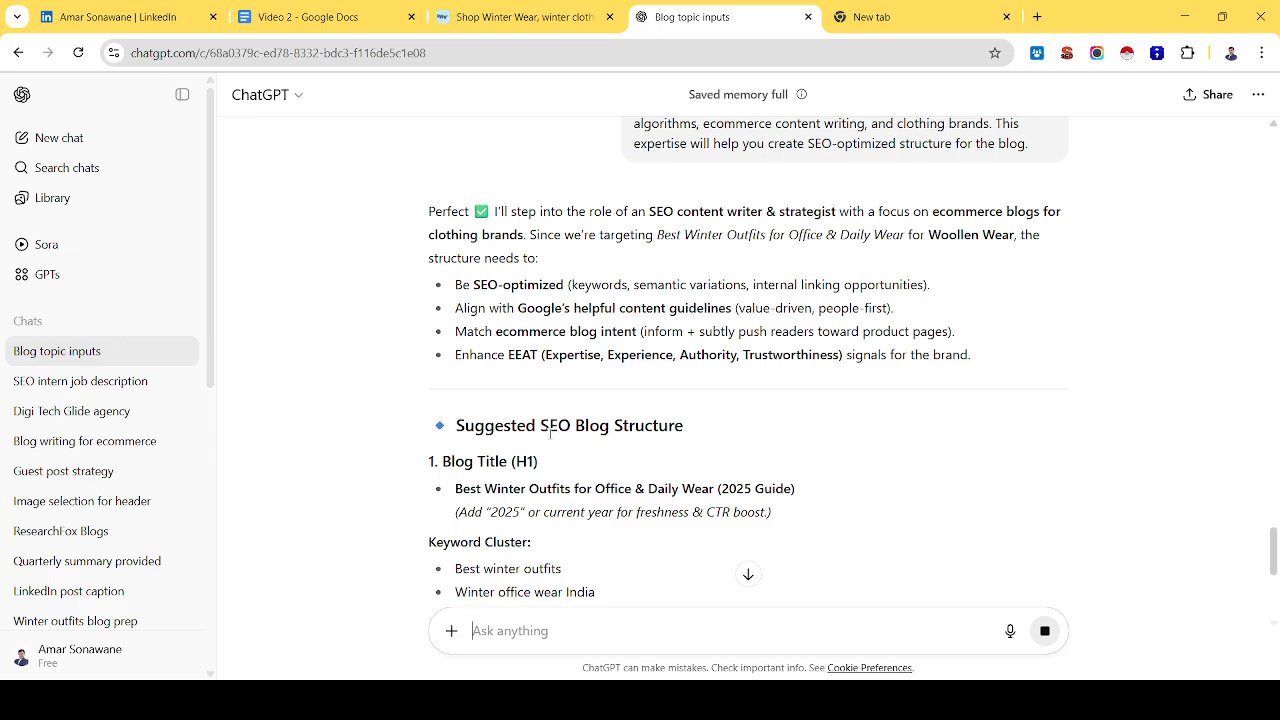
Examine the suggested SEO blog structure in the reply, from the keyword cluster through the on-page SEO checklist.
scroll(551, 440, "down", 3)
scroll(551, 440, "down", 2)
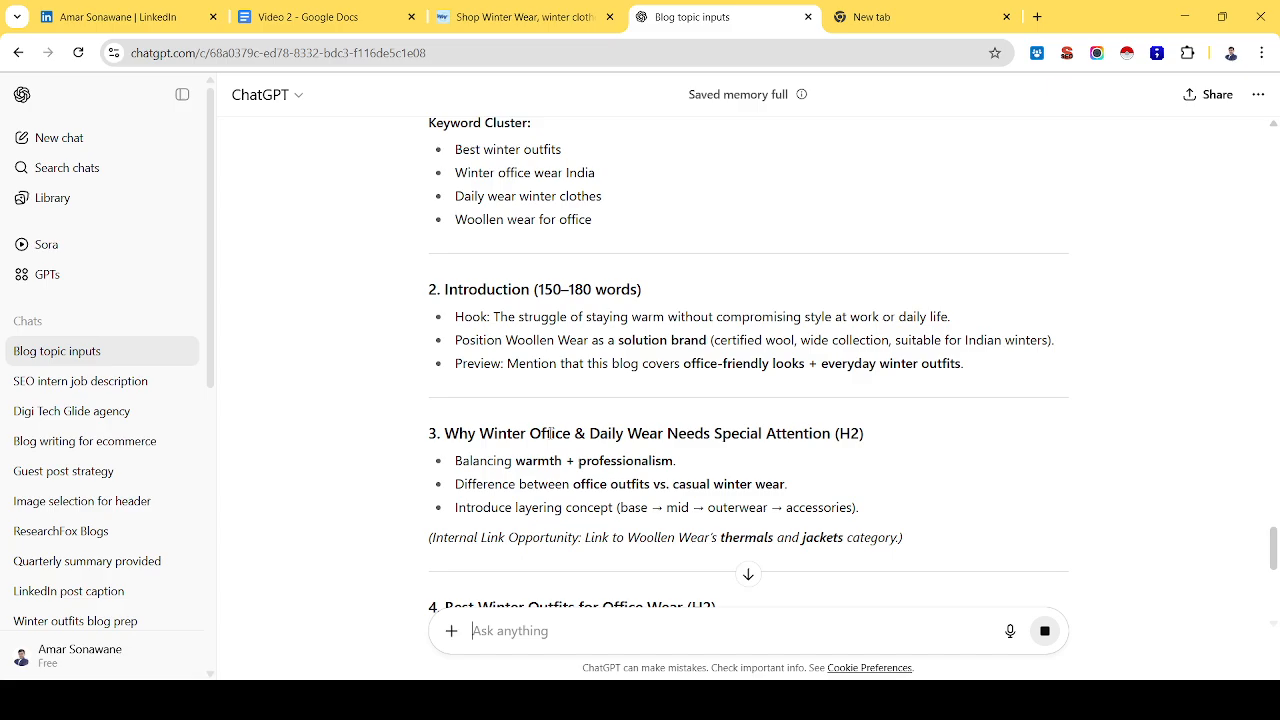
scroll(551, 433, "down", 2)
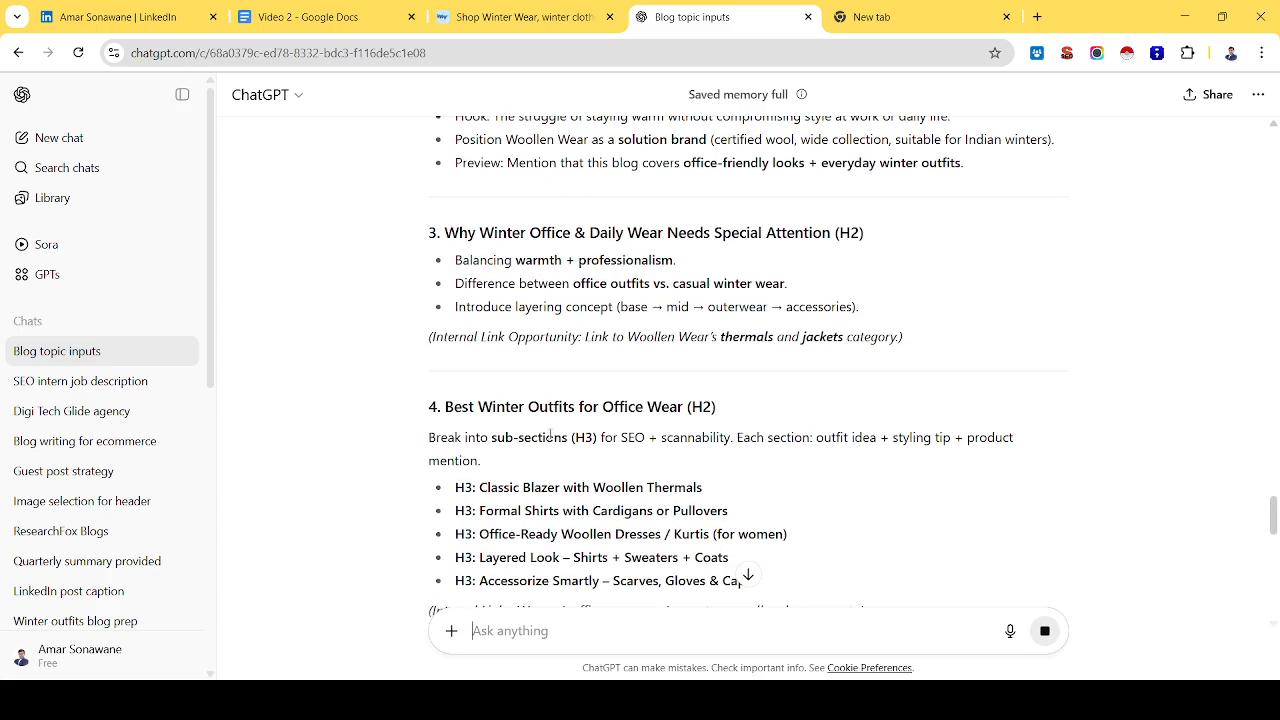
scroll(551, 433, "down", 2)
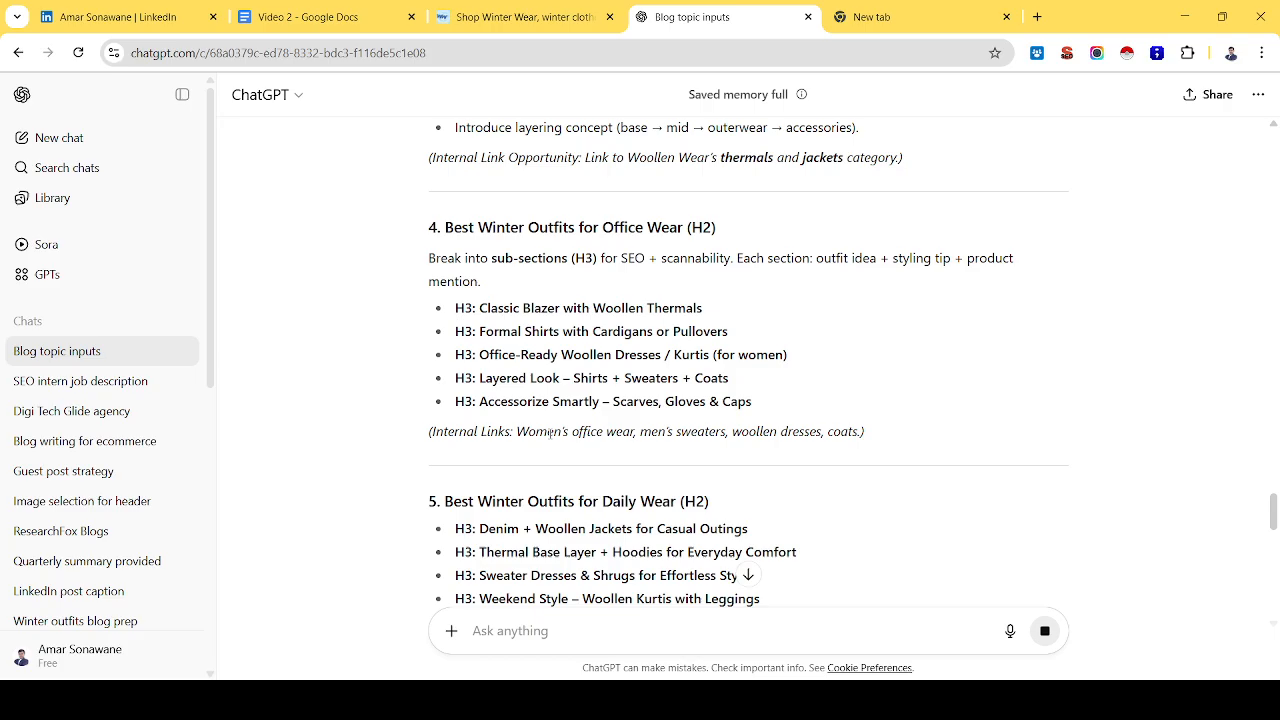
scroll(549, 433, "down", 7)
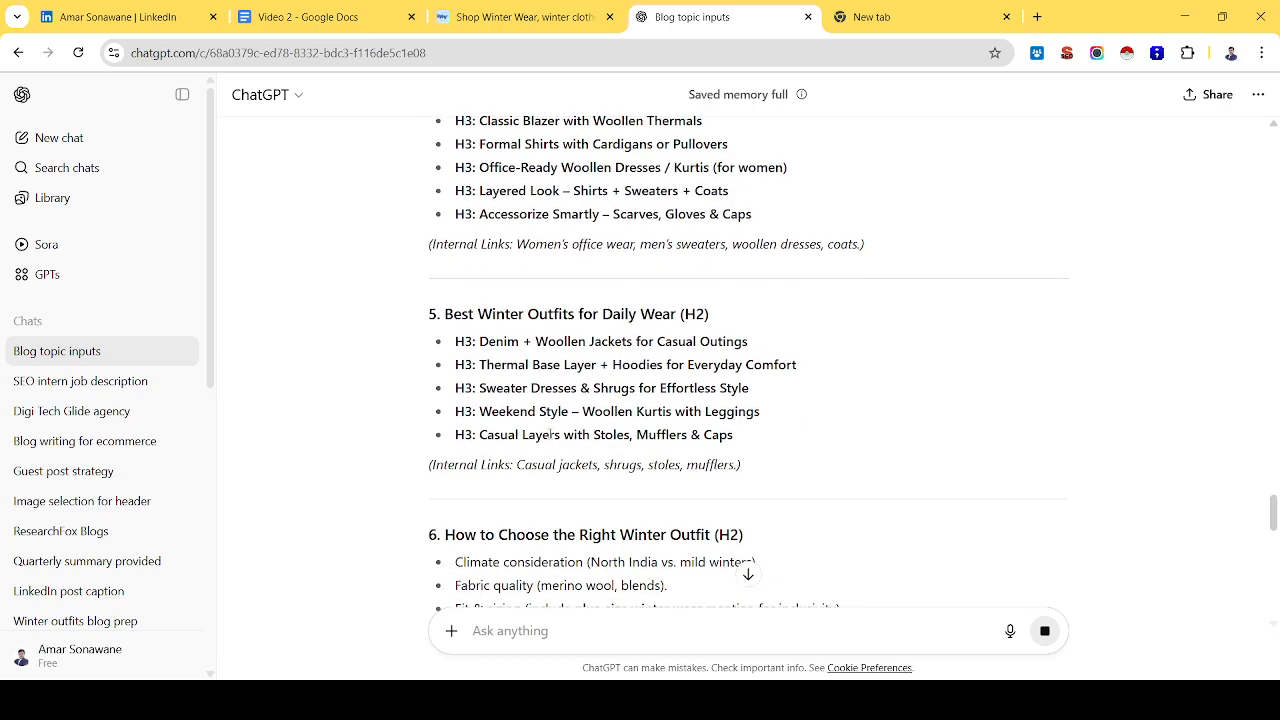
scroll(550, 435, "down", 7)
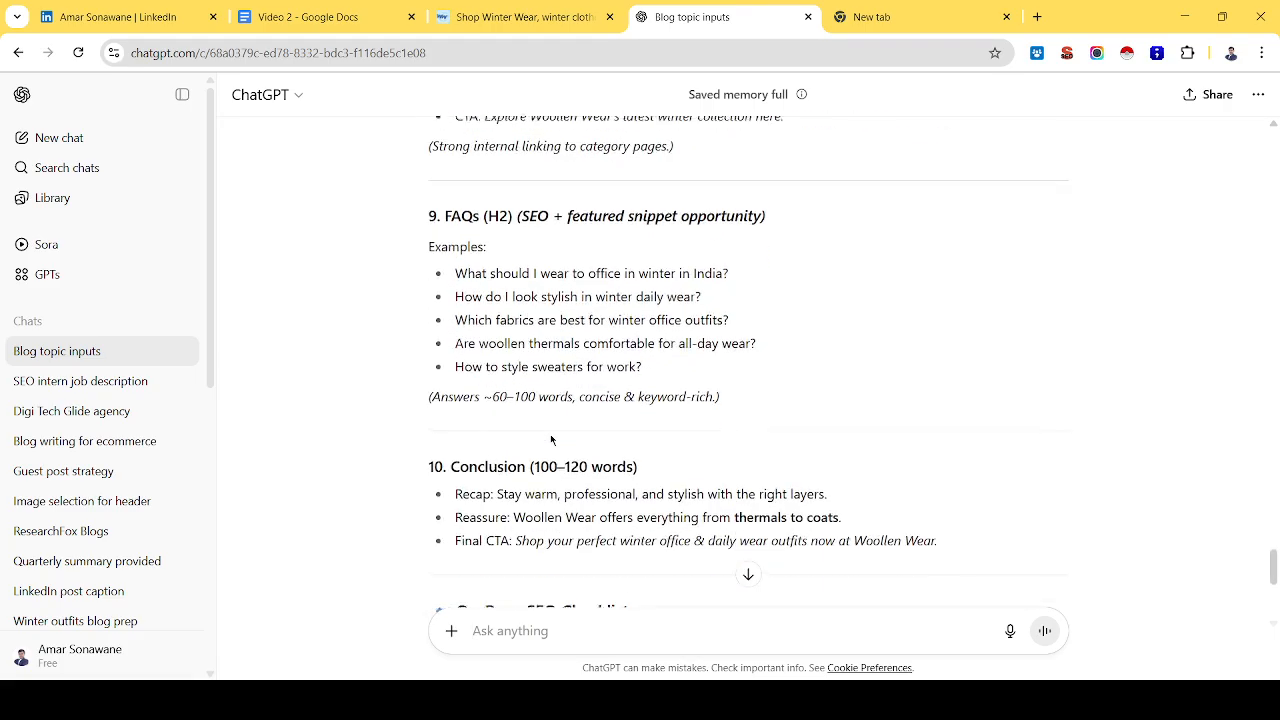
scroll(551, 441, "down", 2)
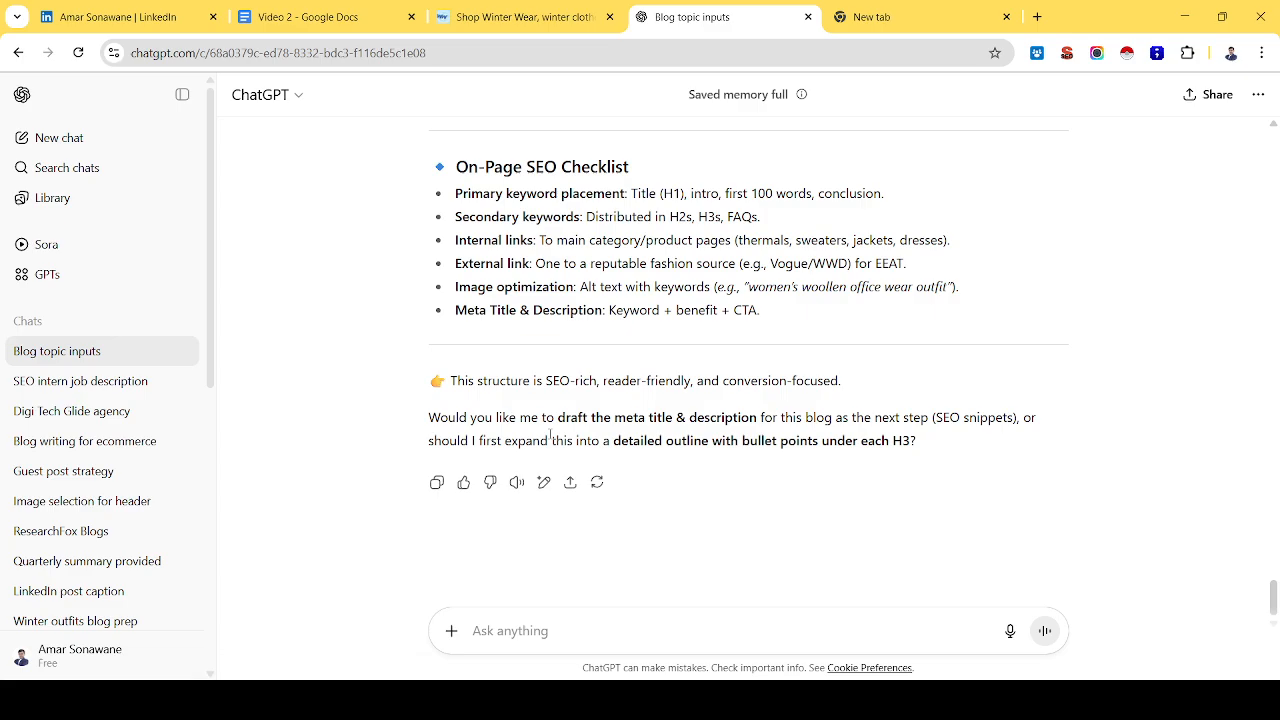
Review Prompt 5 in Google Docs and browse the kids' thermal wear products on the woollen-wear.in website.
left_click(339, 8)
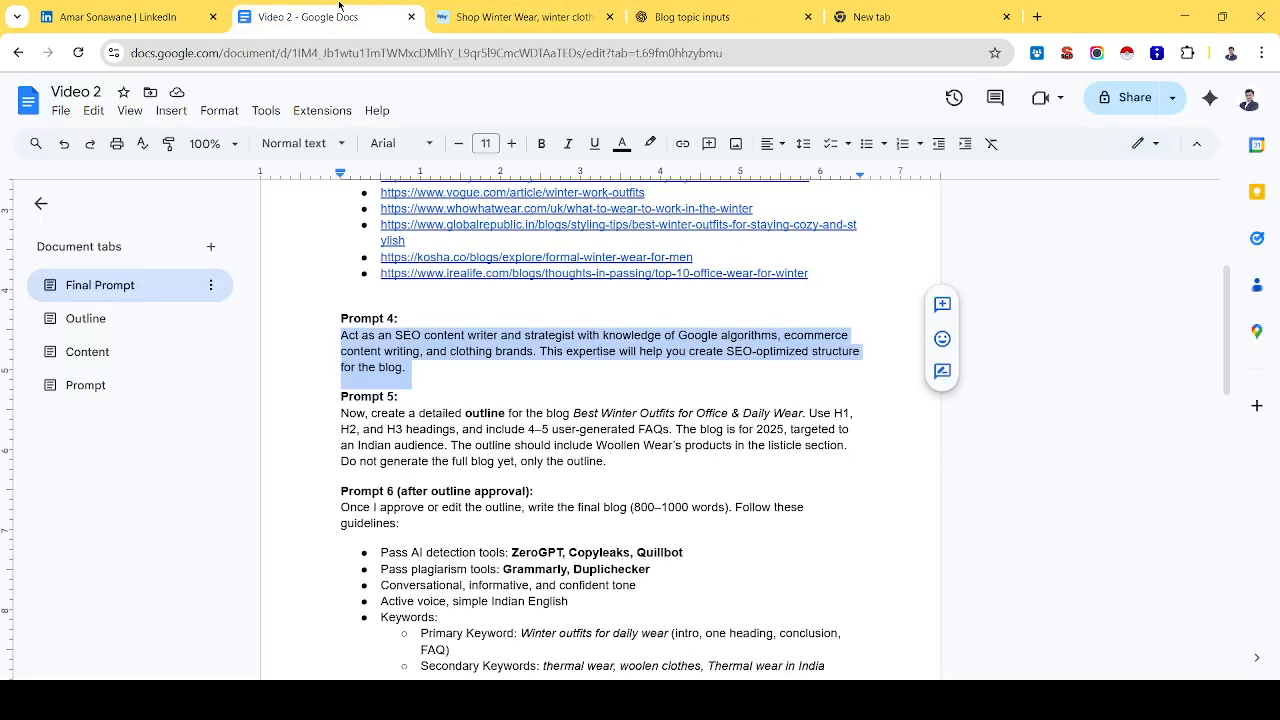
scroll(471, 392, "down", 1)
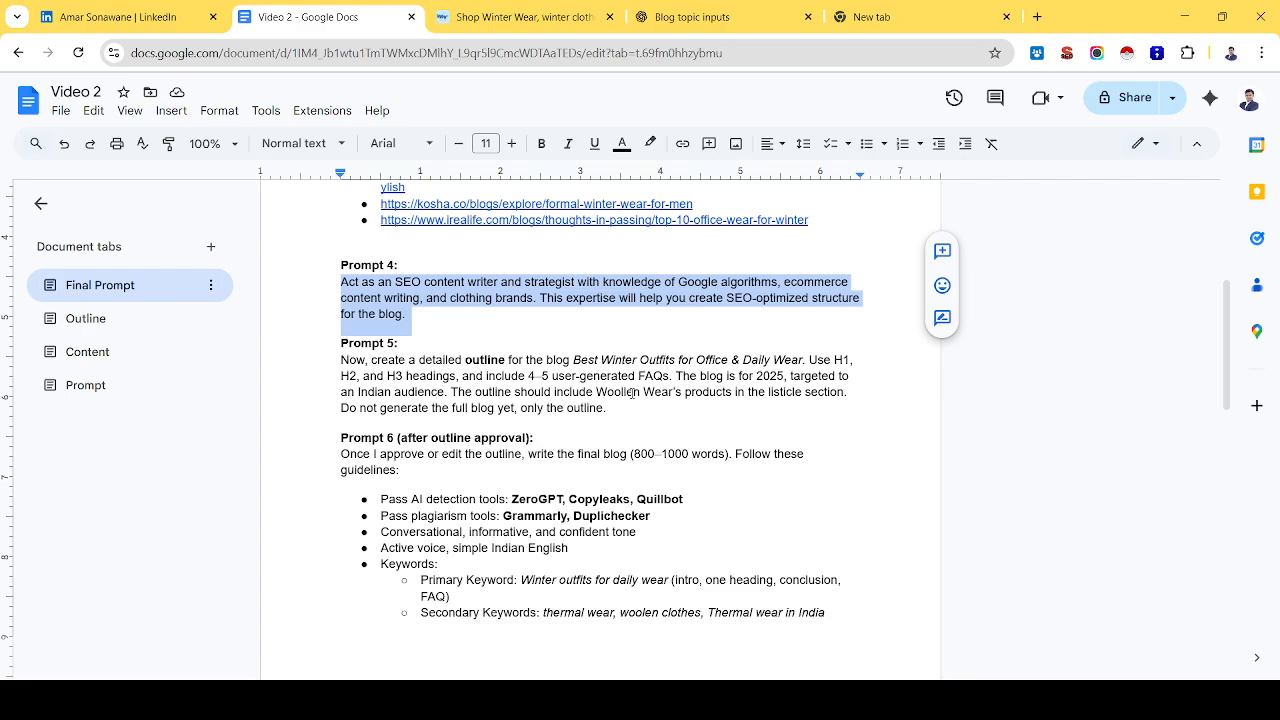
left_click(522, 17)
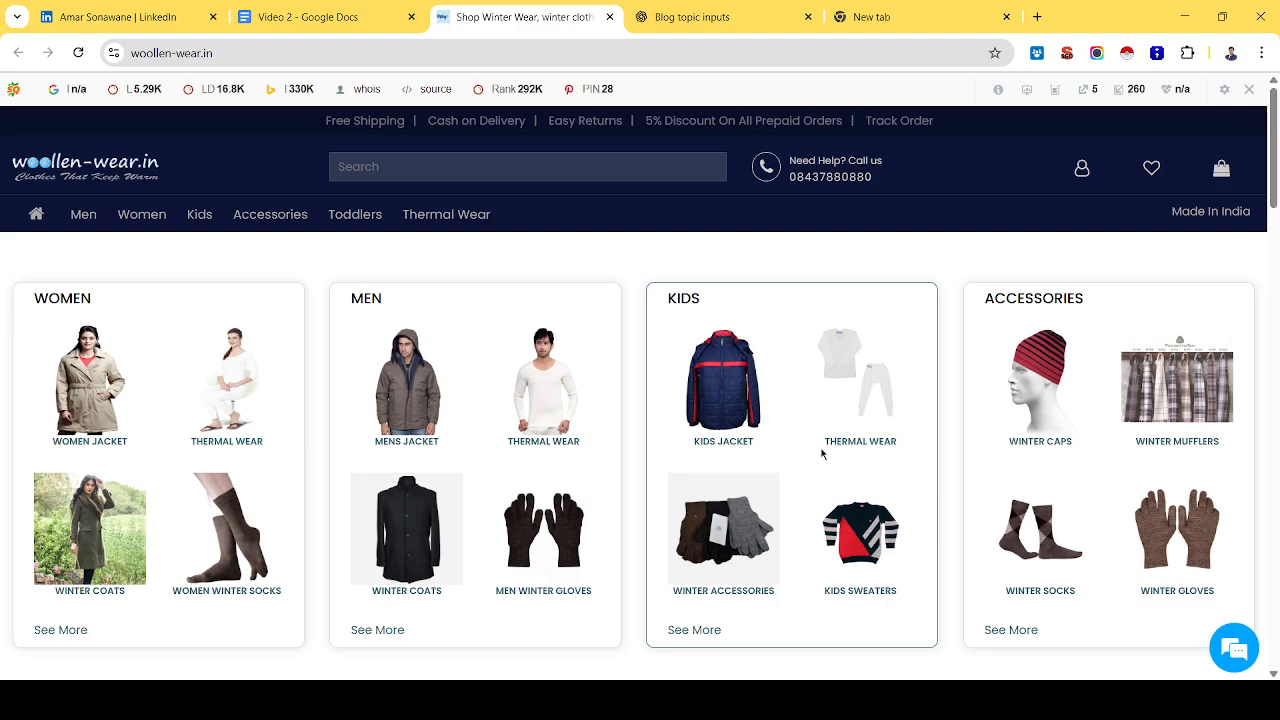
left_click(869, 403)
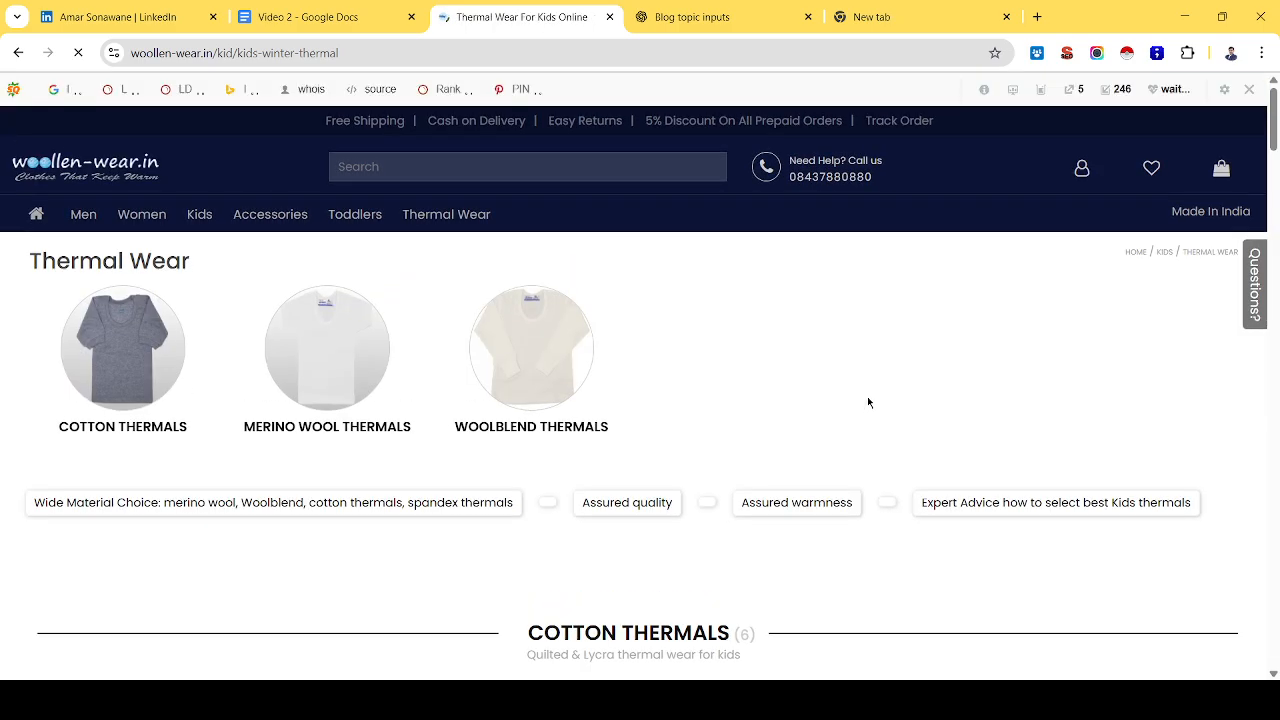
scroll(869, 403, "down", 3)
scroll(869, 403, "down", 4)
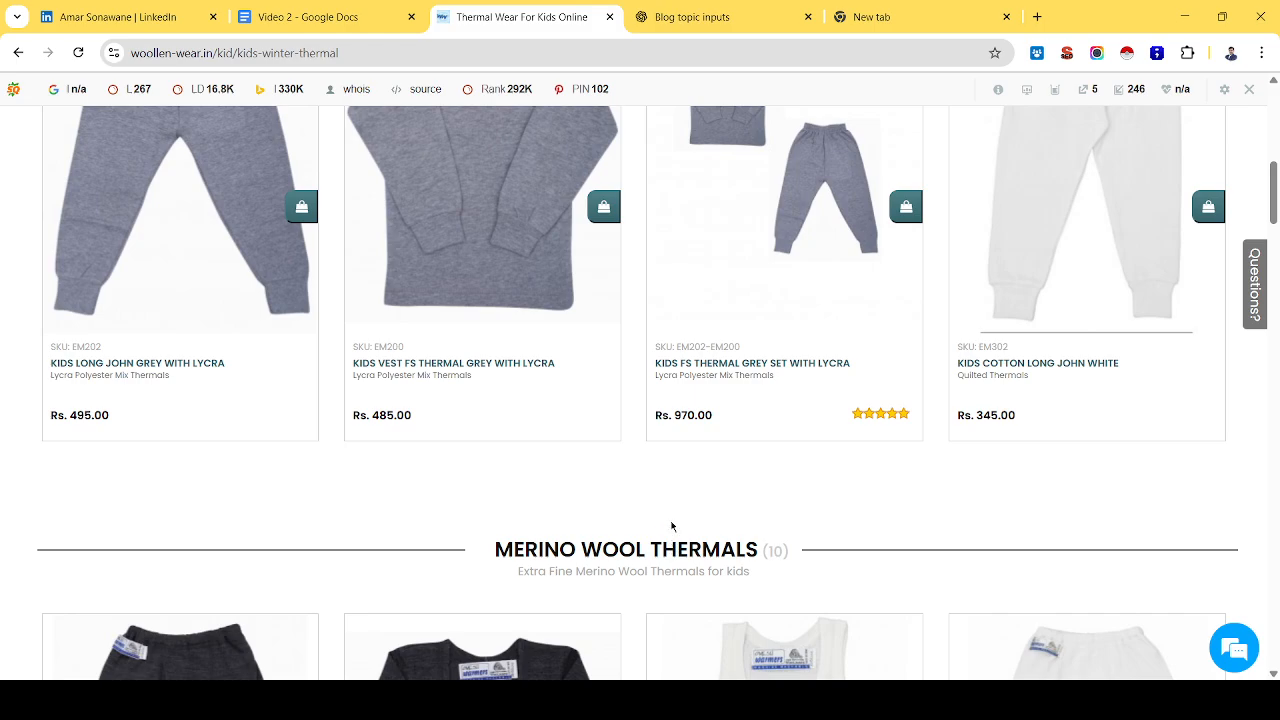
Copy the Prompt 5 text requesting a detailed outline for Best Winter Outfits for Office & Daily Wear from Google Docs and send it to ChatGPT.
left_click(308, 16)
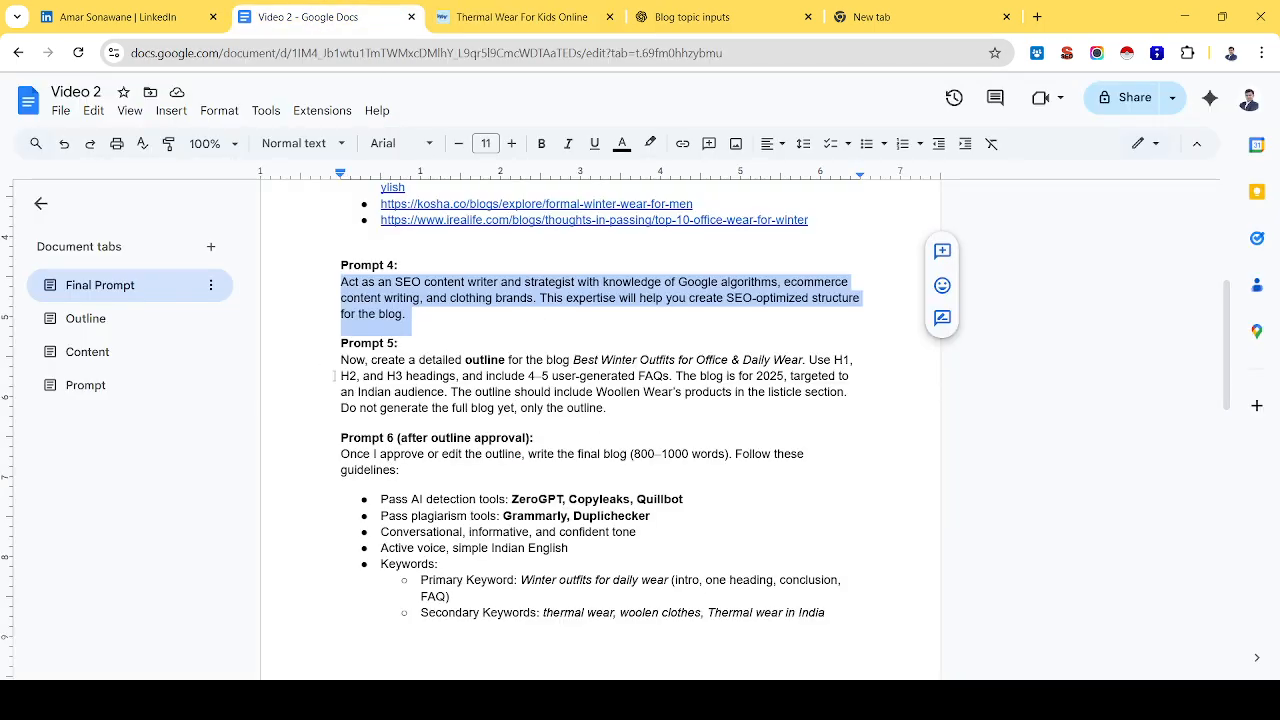
left_click_drag(341, 360, 617, 408)
key("ctrl+c")
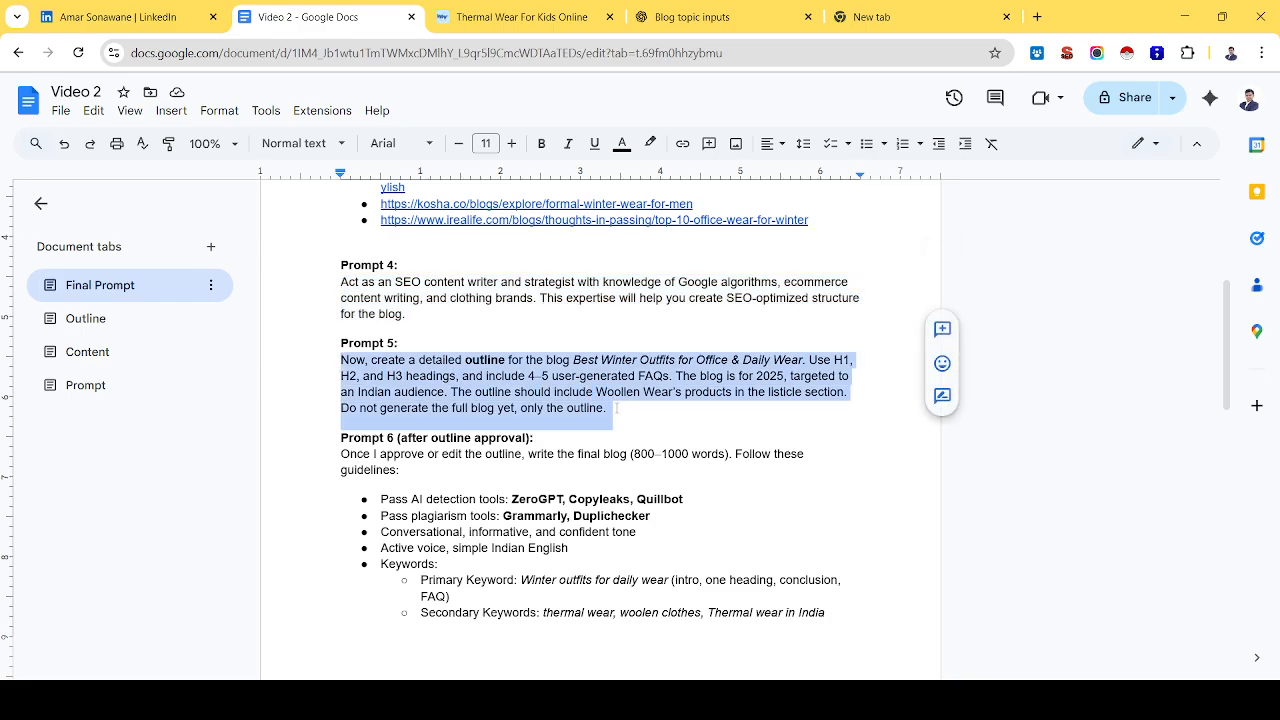
left_click(709, 18)
left_click(511, 634)
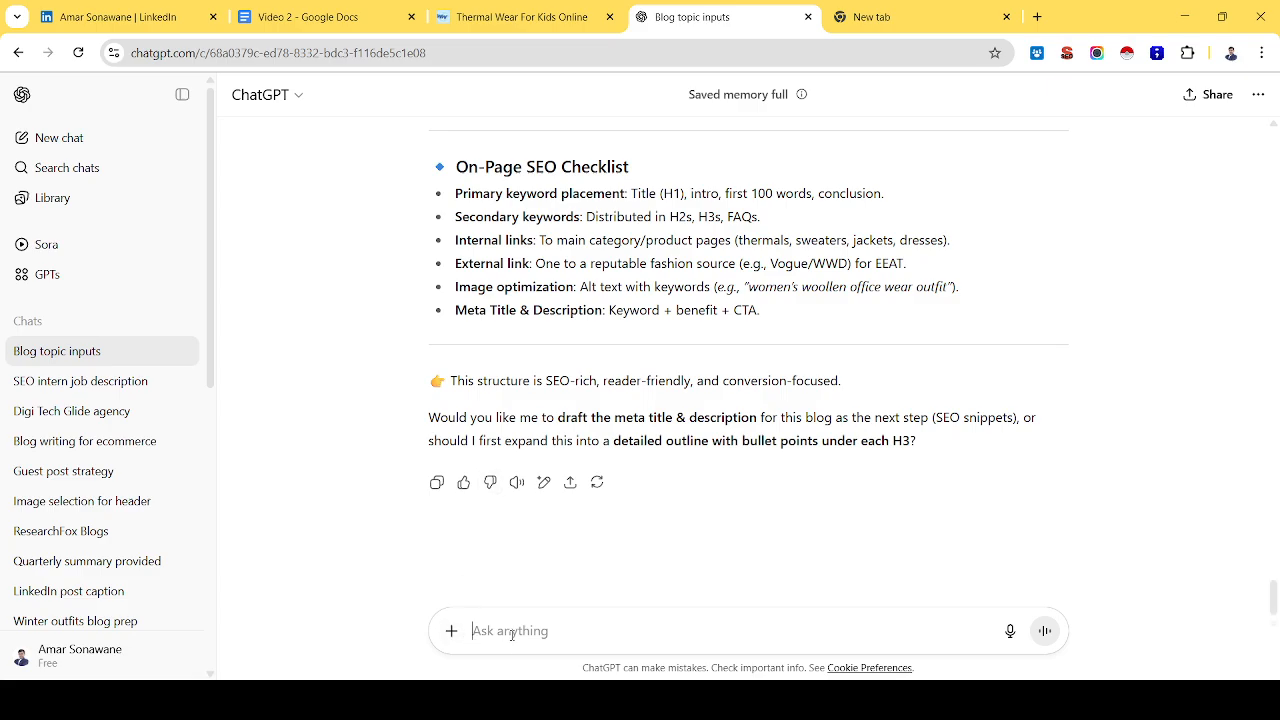
key("ctrl+v")
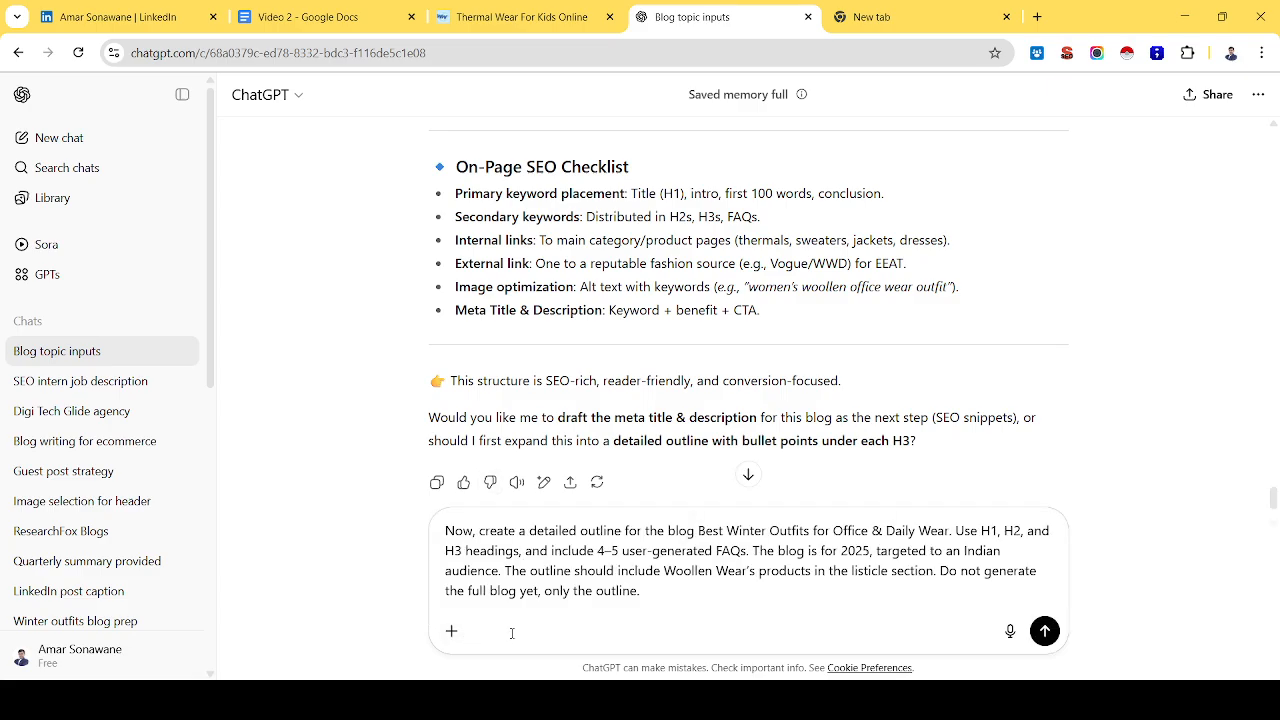
left_click(1045, 632)
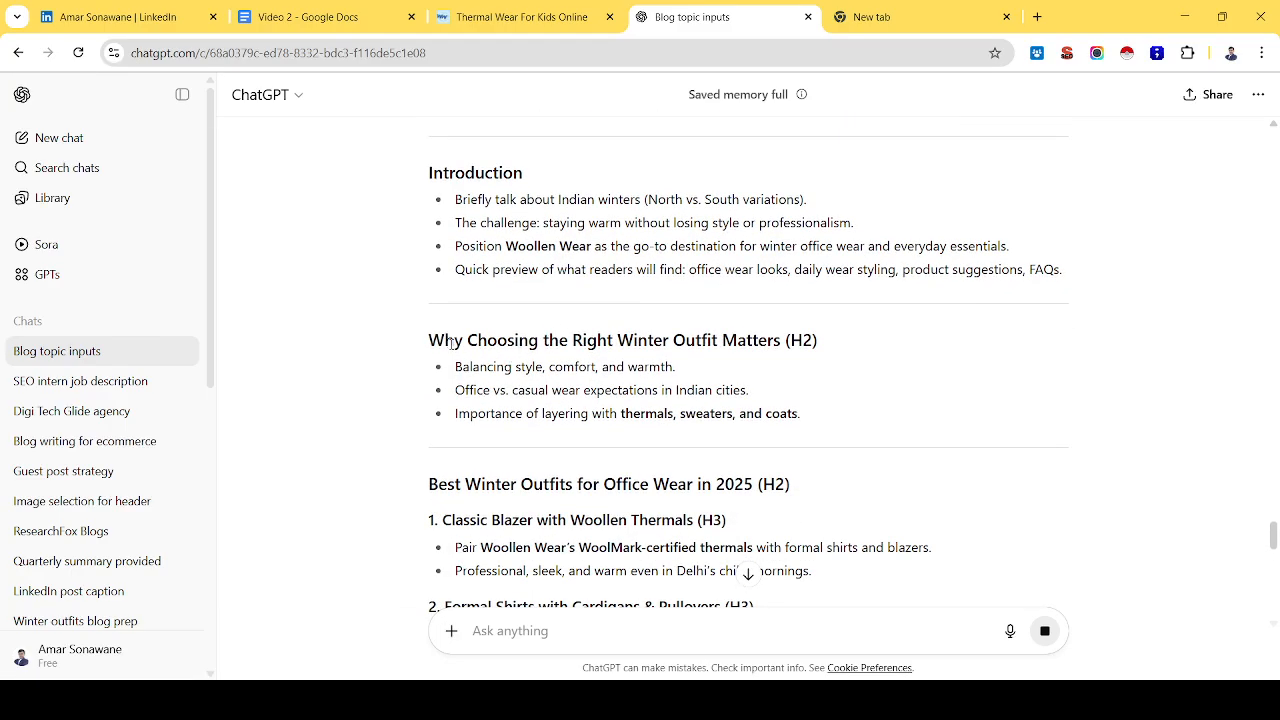
Read through the generated blog outline from the introduction and outfit sections to the FAQs and conclusion.
scroll(509, 349, "down", 2)
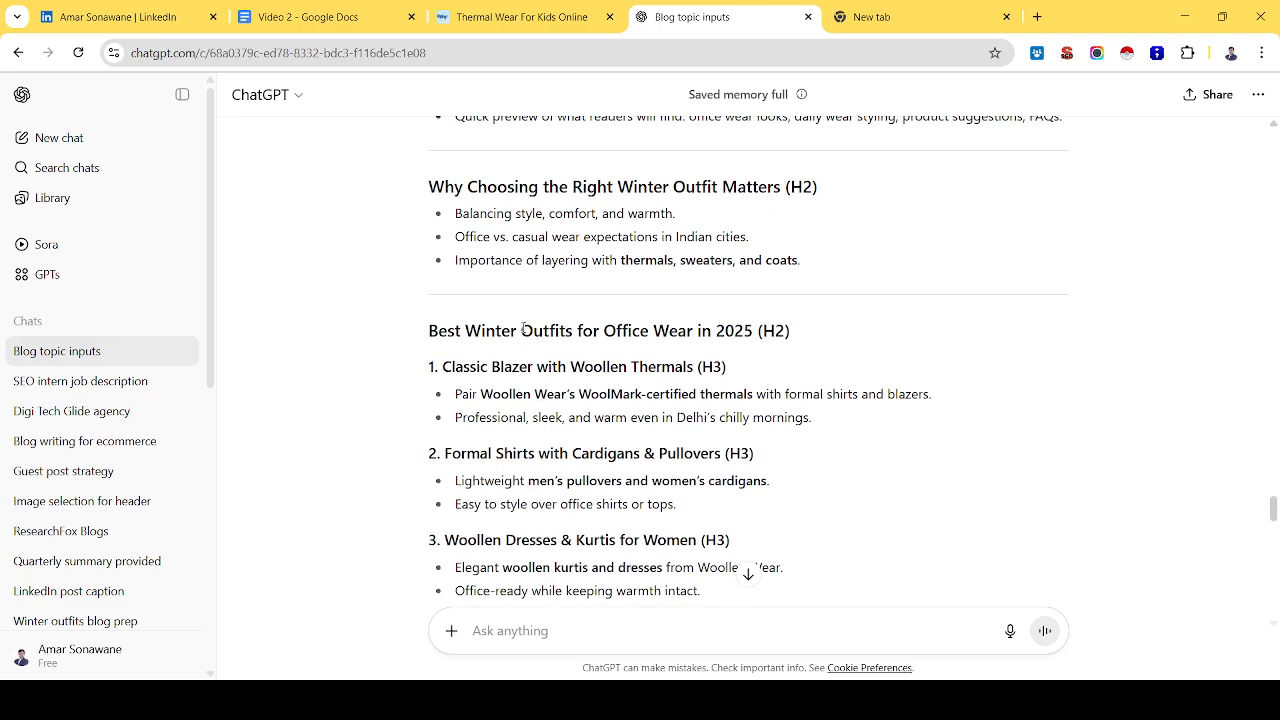
scroll(483, 367, "down", 1)
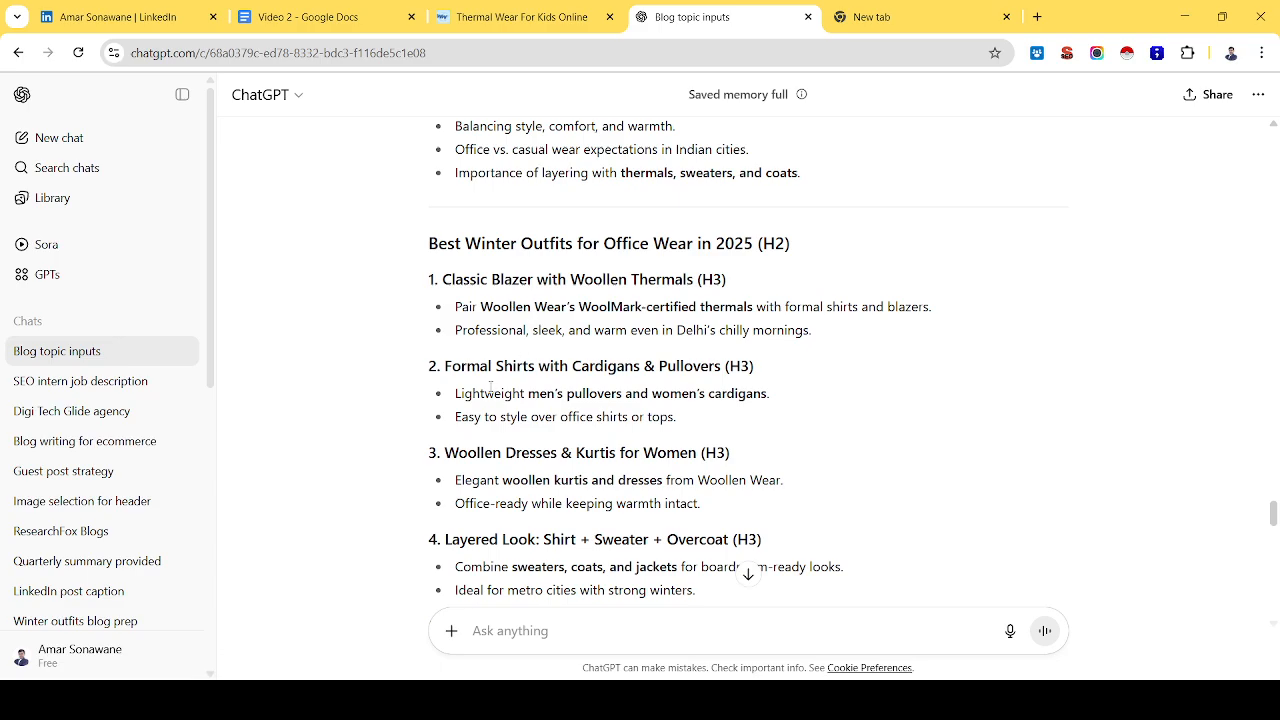
scroll(530, 387, "down", 1)
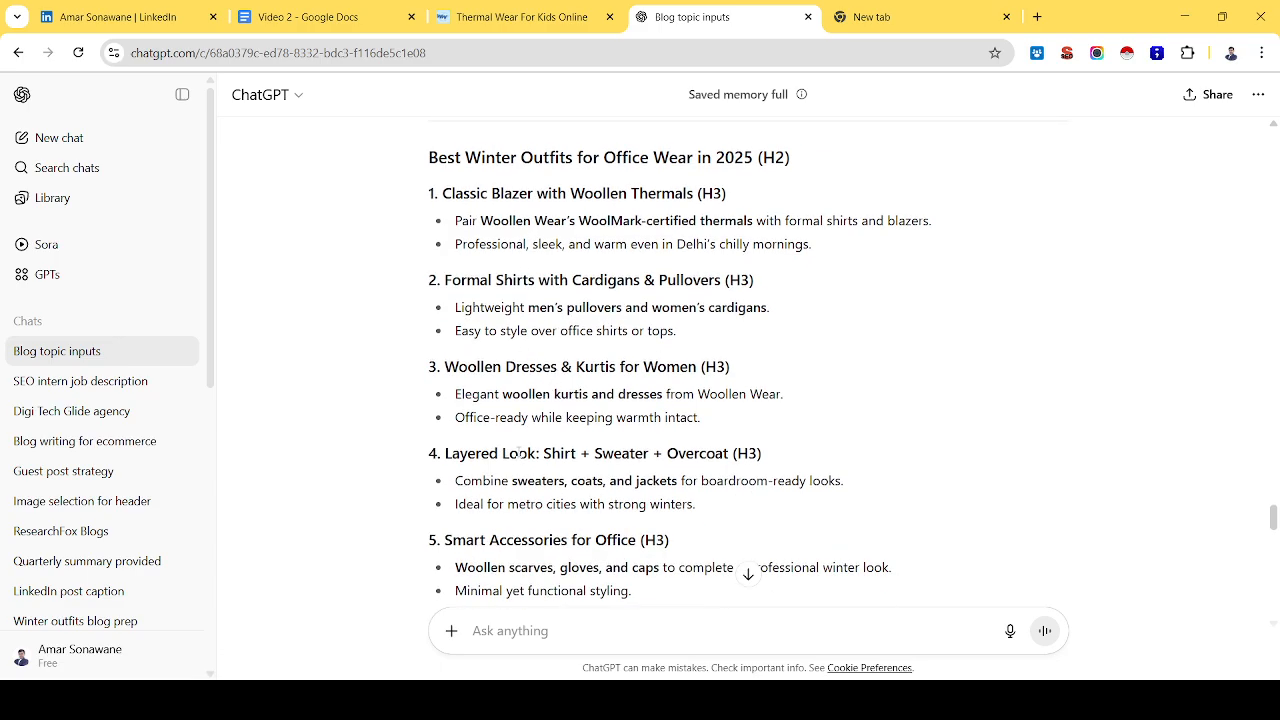
scroll(530, 463, "down", 2)
scroll(529, 463, "down", 2)
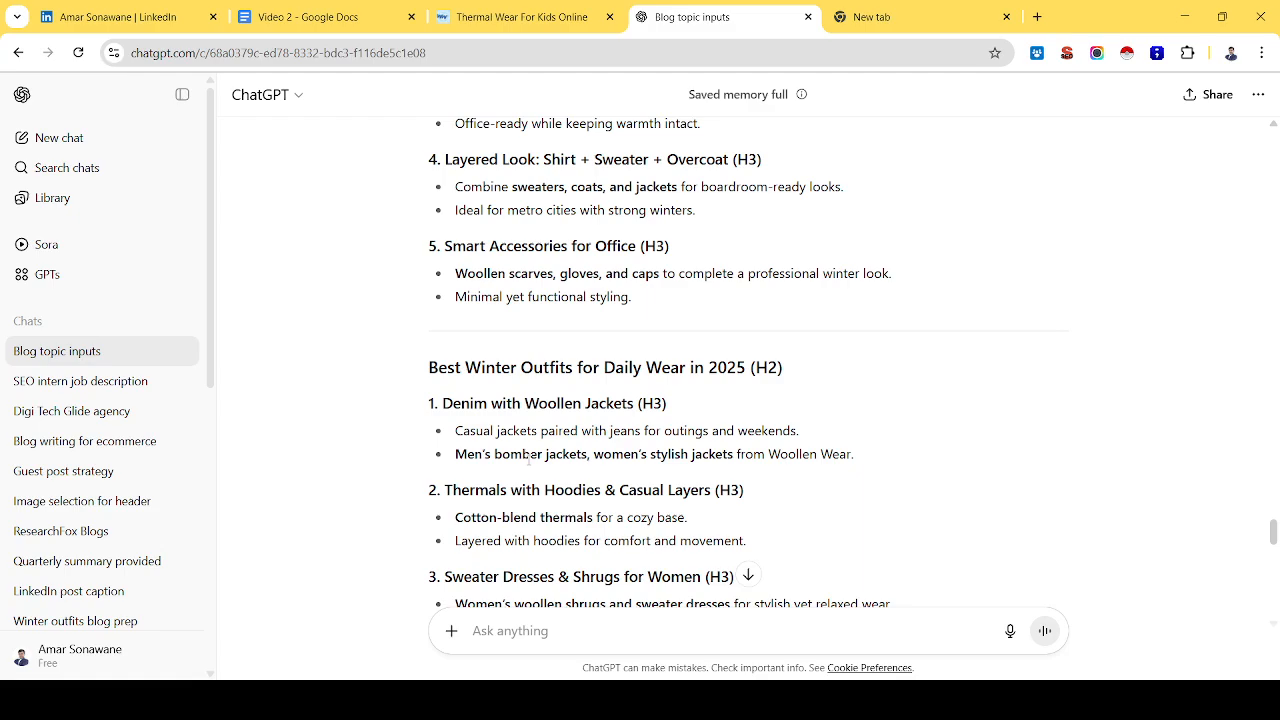
scroll(529, 460, "down", 1)
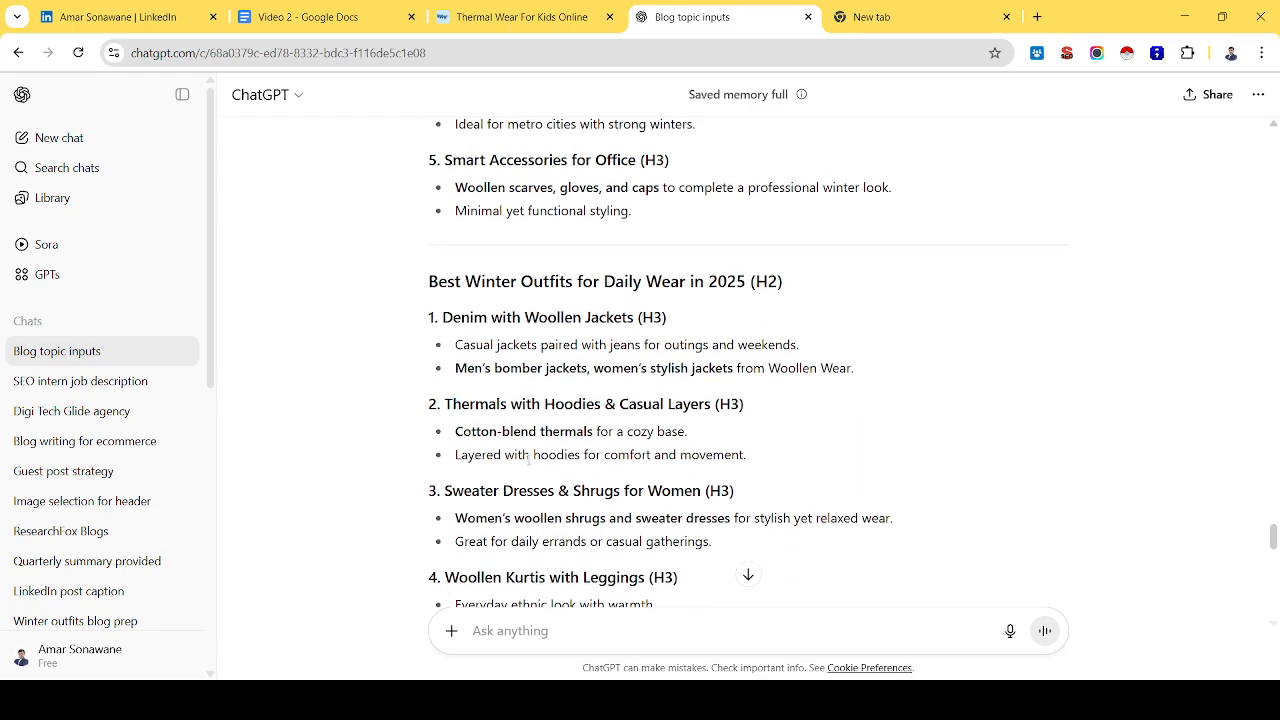
scroll(529, 460, "down", 3)
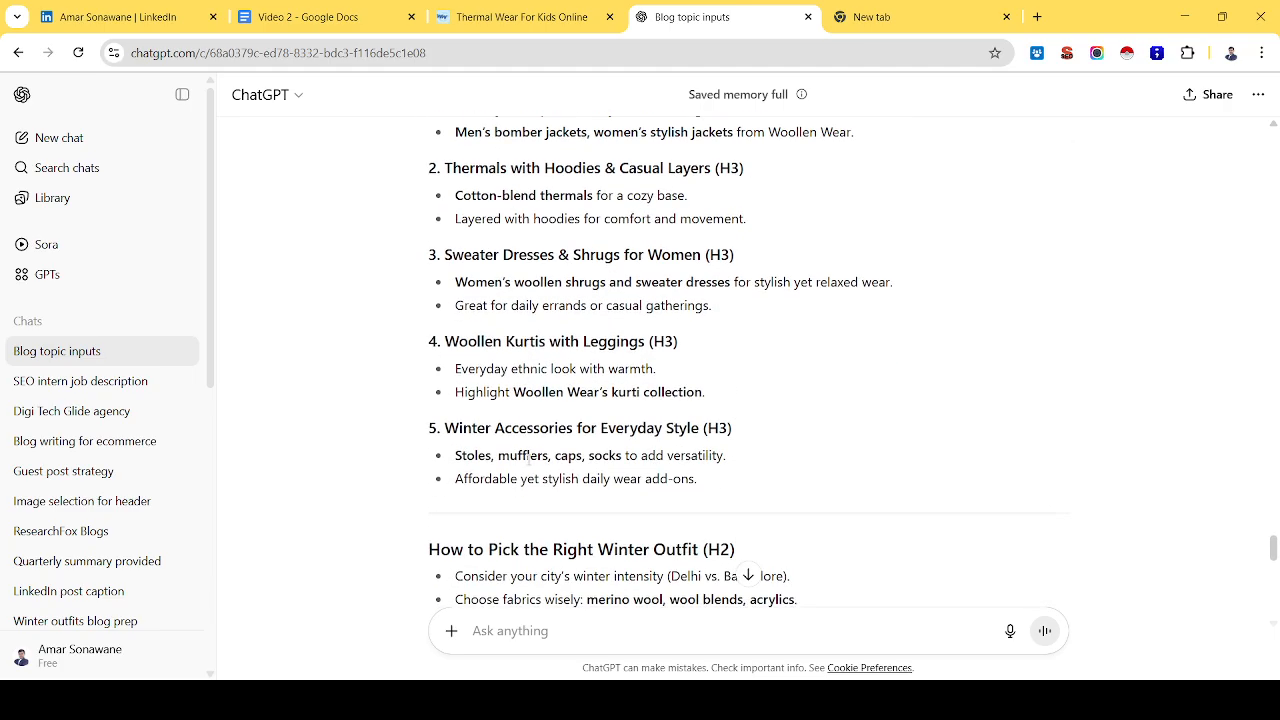
scroll(529, 460, "down", 3)
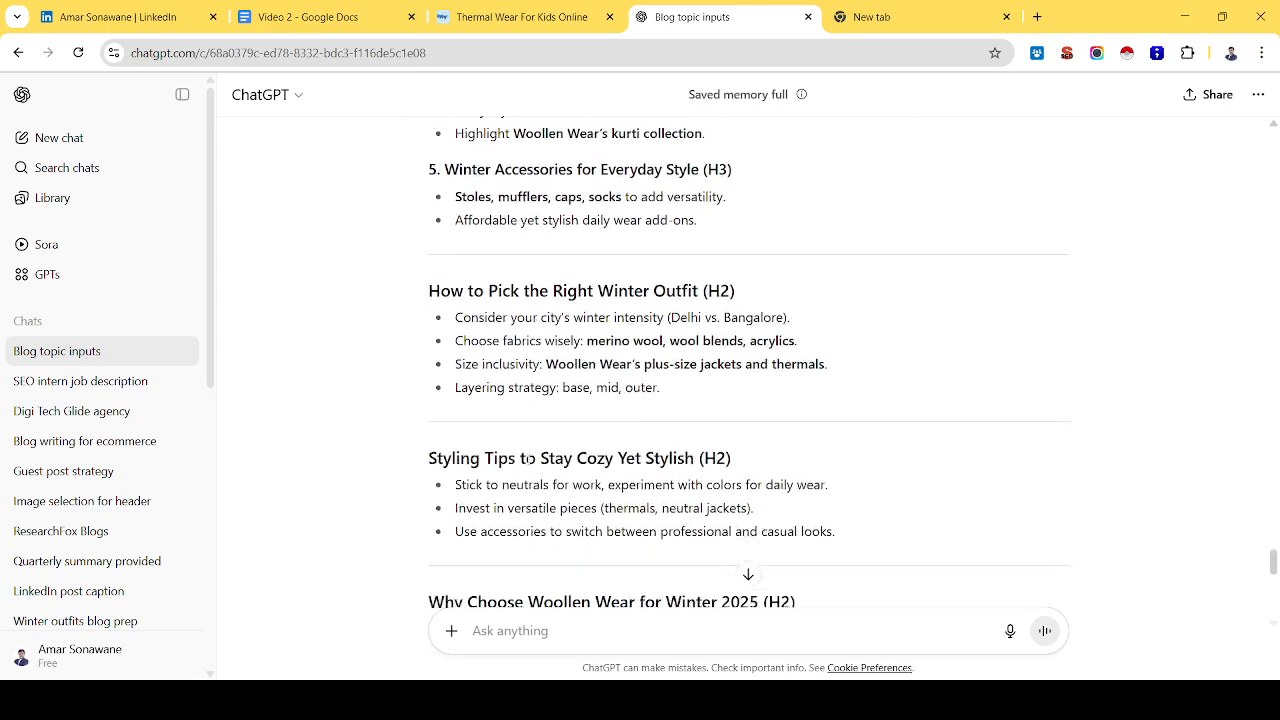
scroll(530, 465, "down", 4)
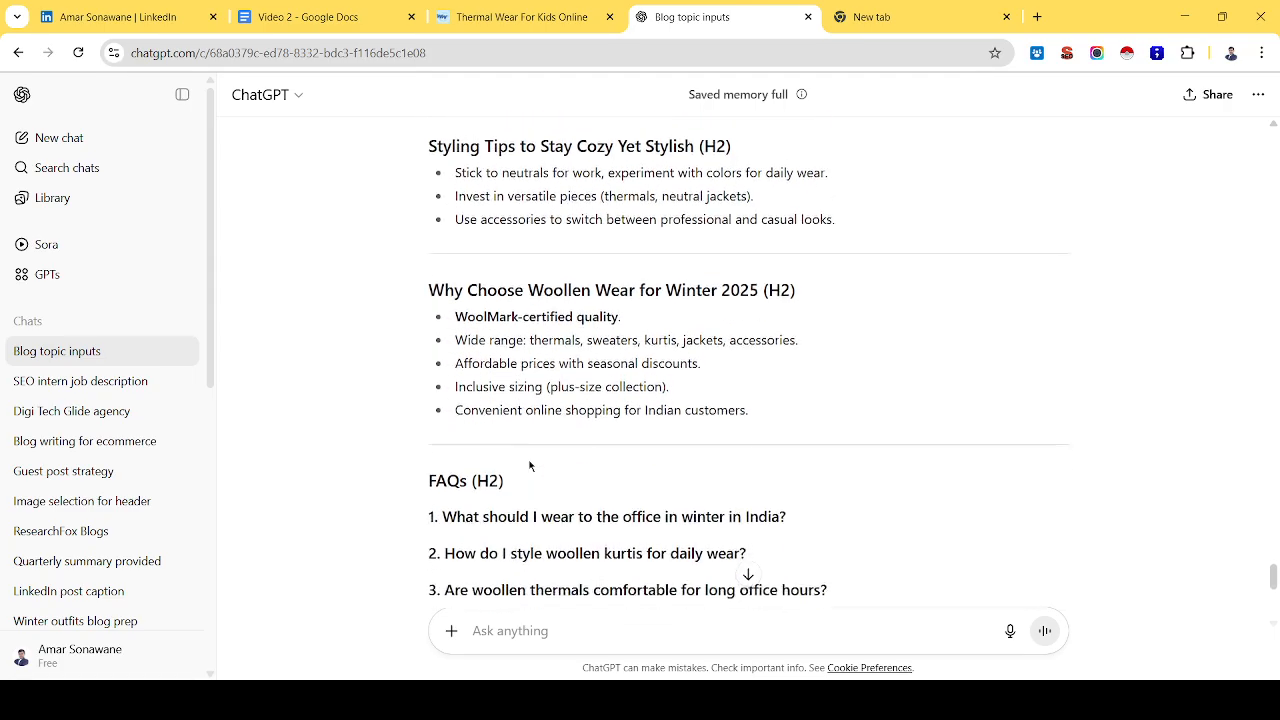
scroll(530, 465, "down", 3)
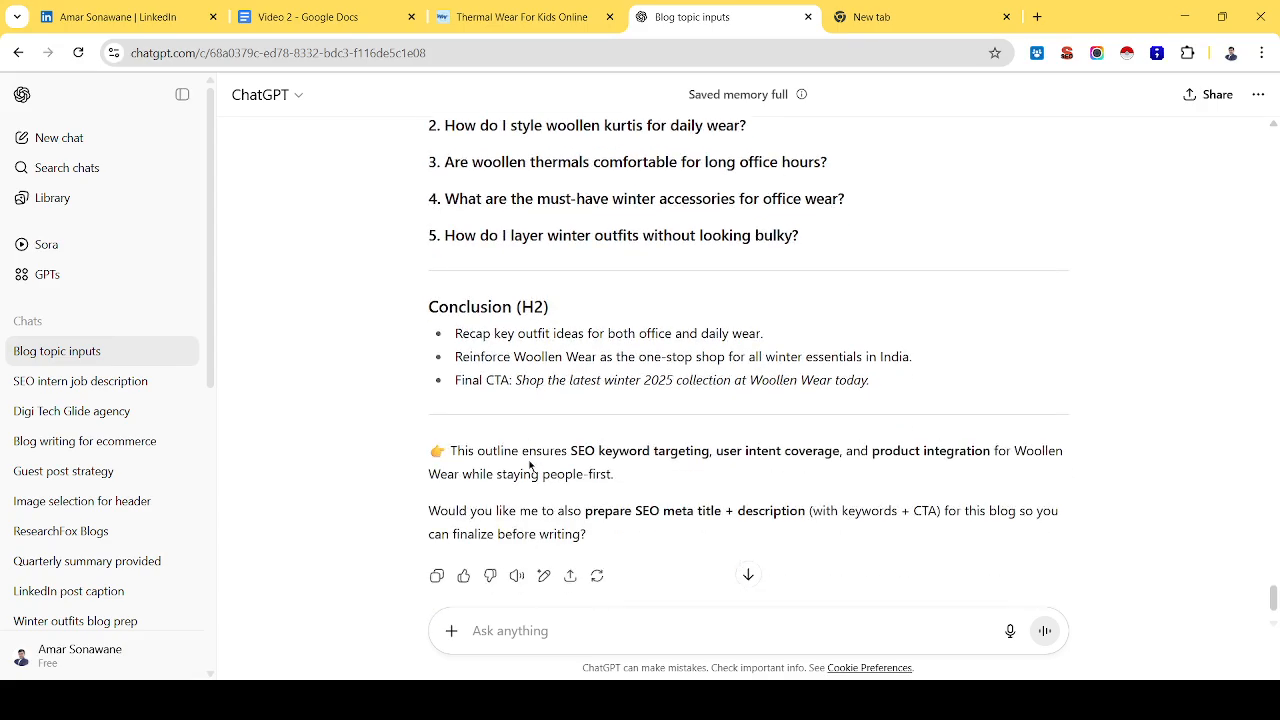
In the Google Docs prompt document, replace the opening clause of Prompt 6 with "Outline is perfect. Now,".
left_click(332, 15)
scroll(454, 265, "down", 1)
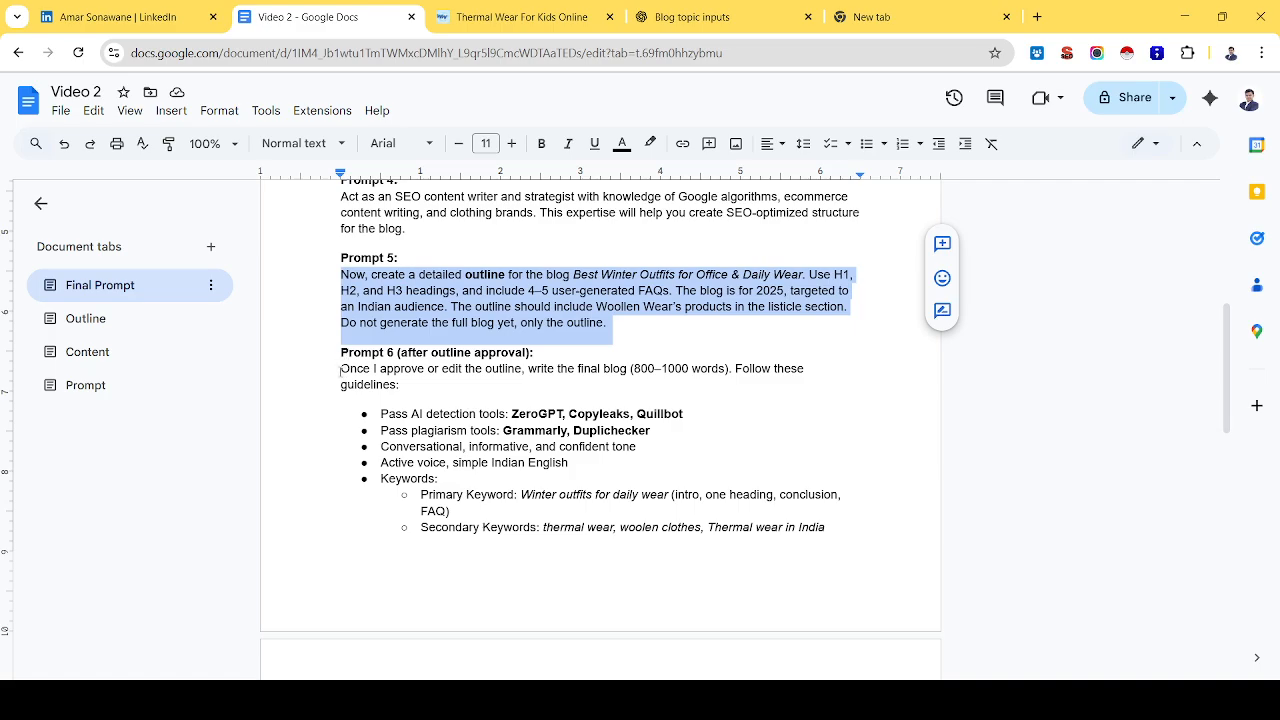
left_click_drag(341, 368, 525, 370)
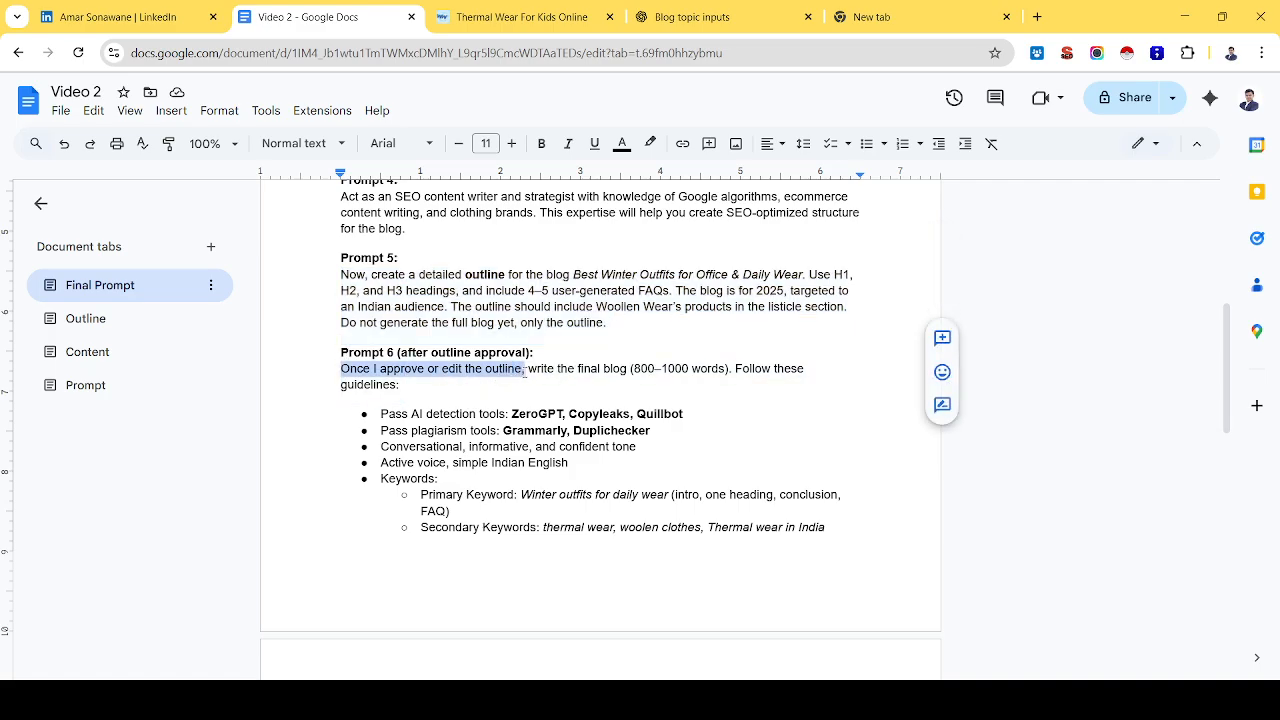
type("Outline is ")
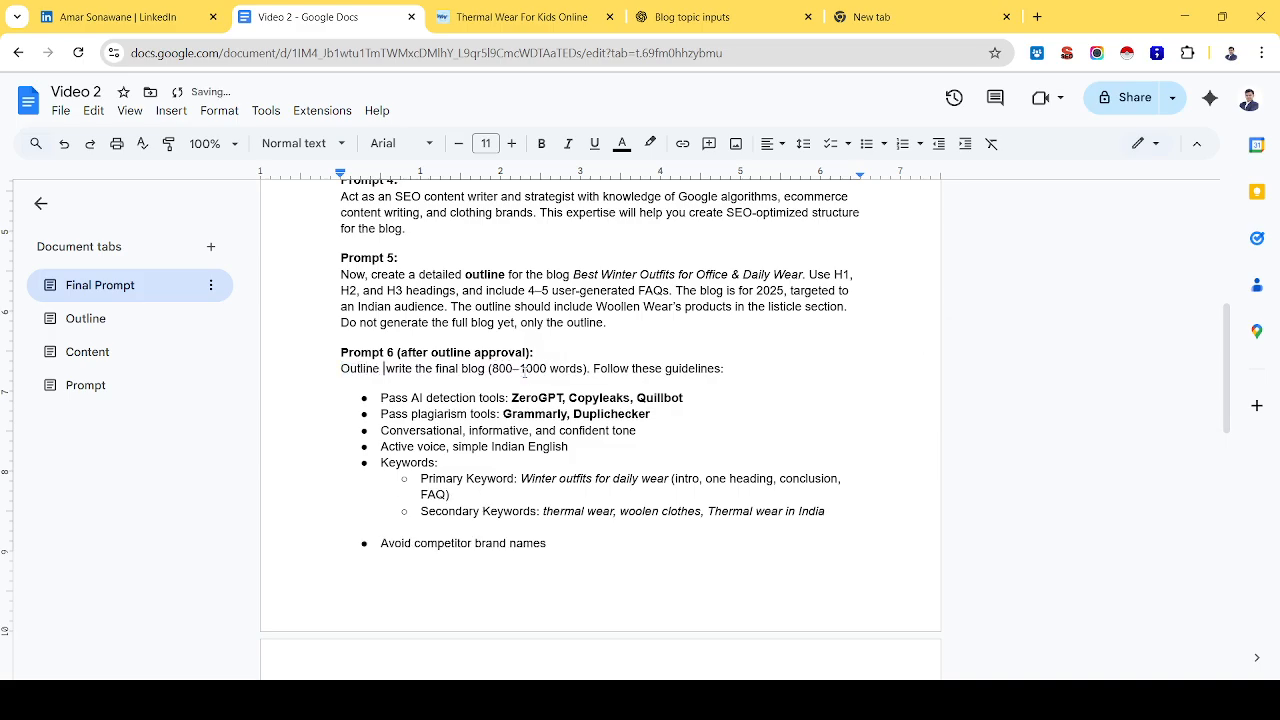
type("perfect")
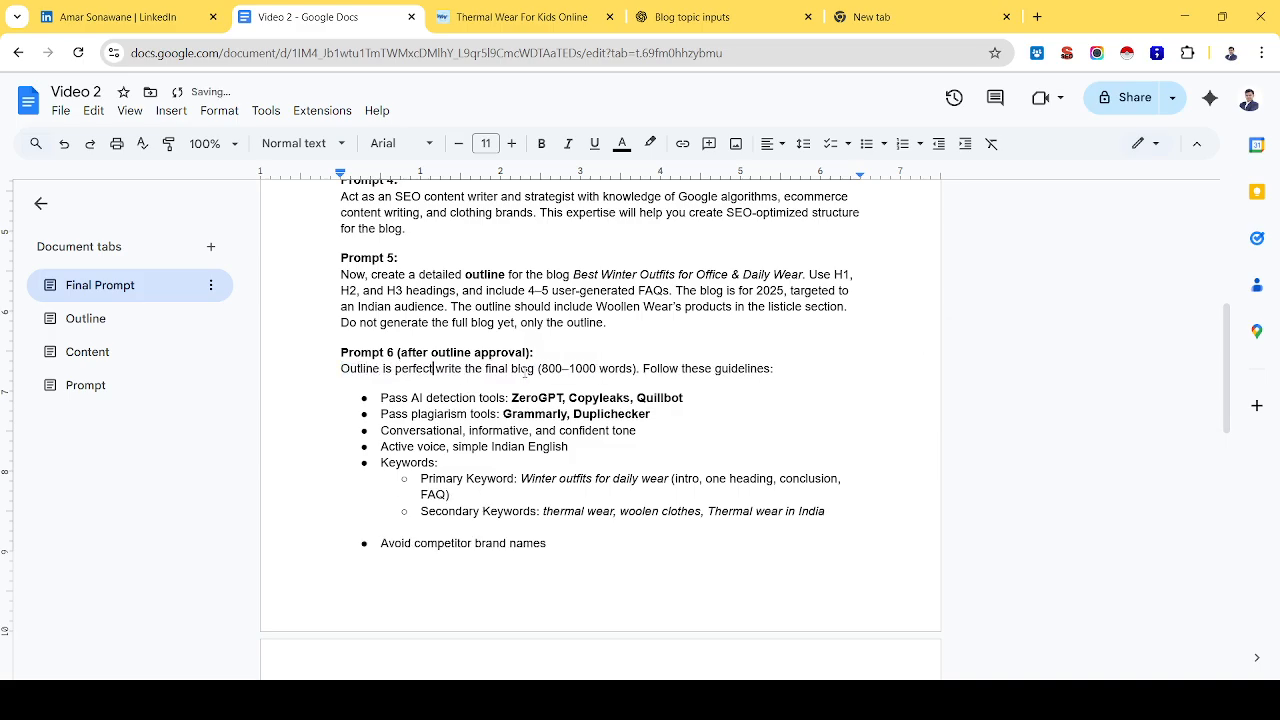
type(". Now")
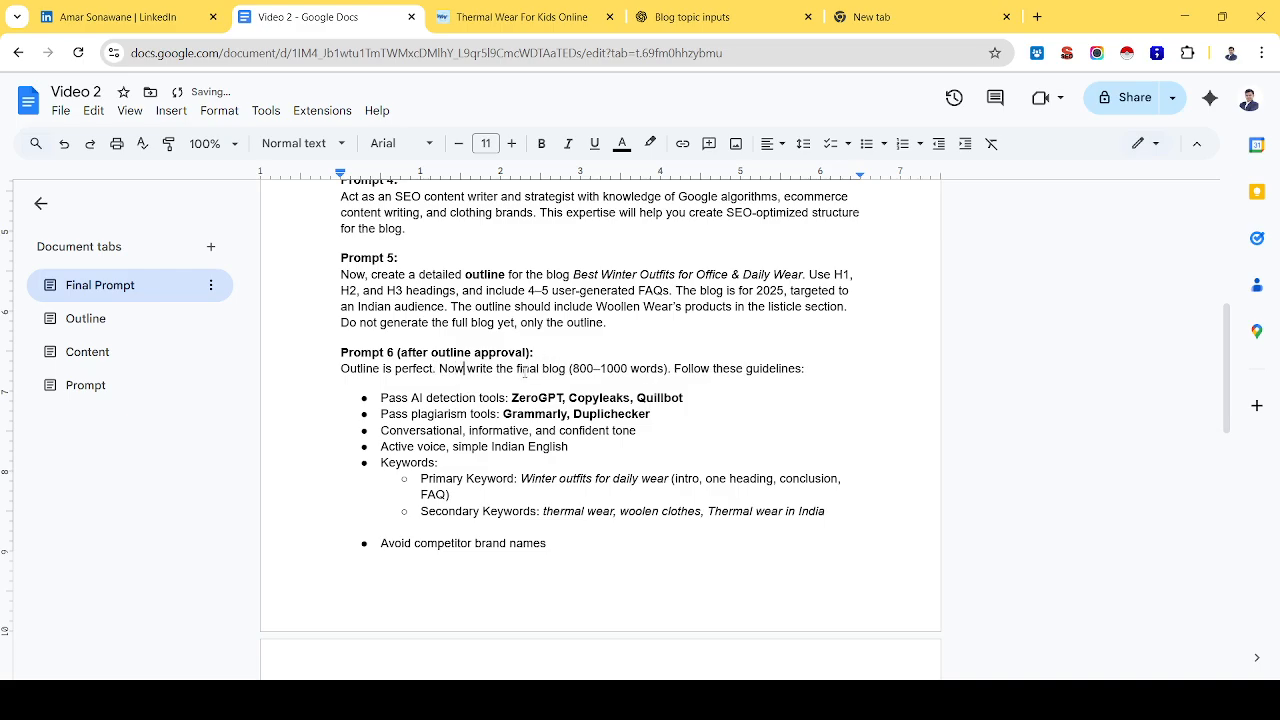
type(",")
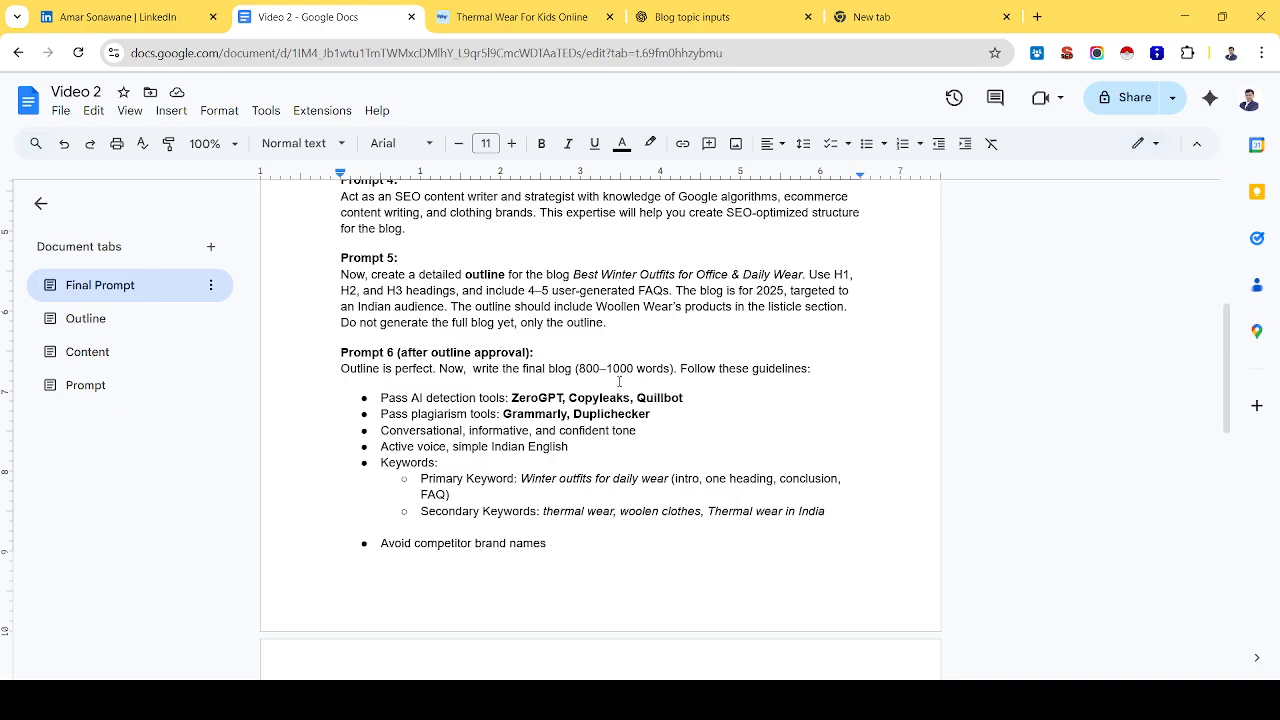
Review the Prompt 6 guidelines on detection tools, tone, keywords and CTA, along with the Content Structure bullets.
scroll(727, 368, "down", 1)
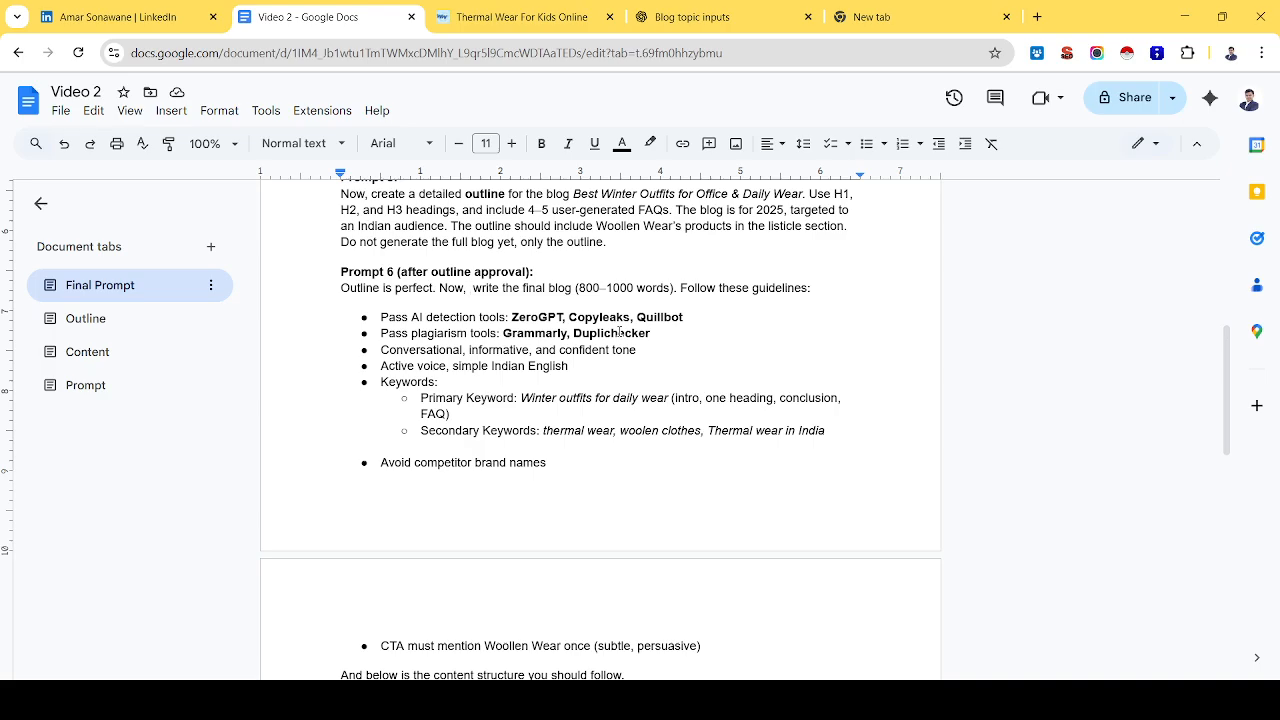
left_click(468, 350)
scroll(422, 334, "down", 1)
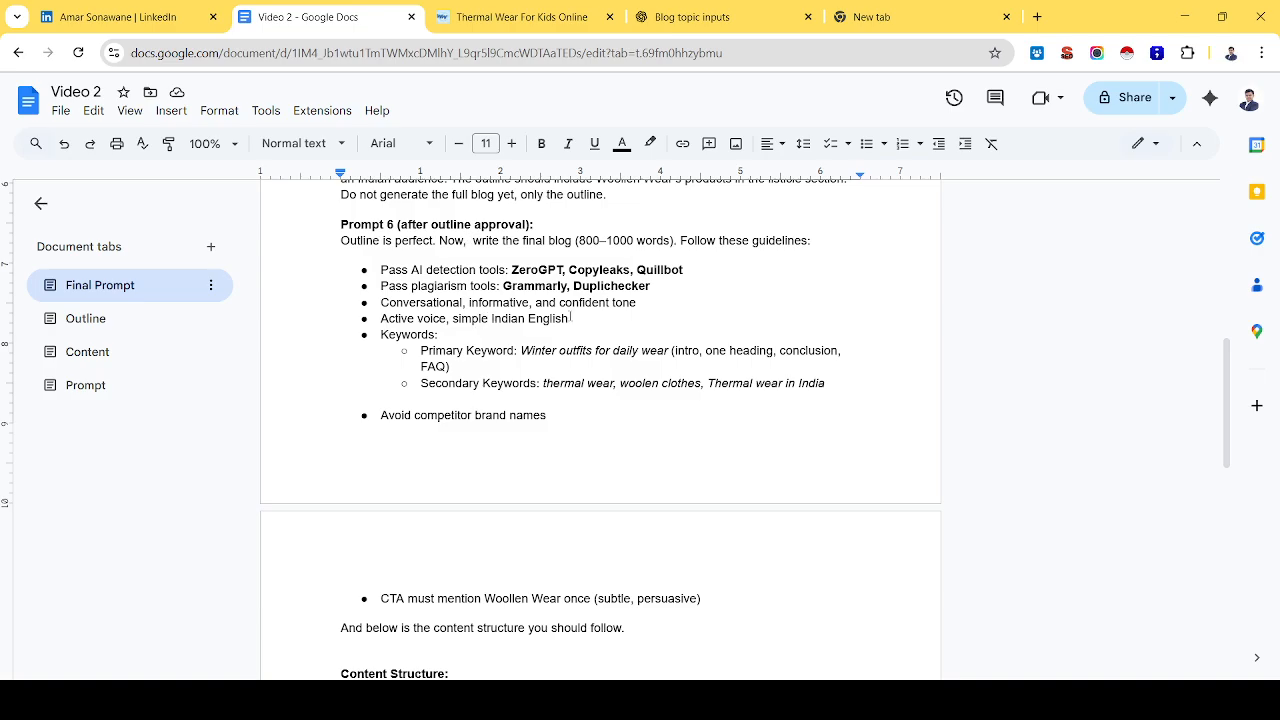
scroll(571, 316, "down", 1)
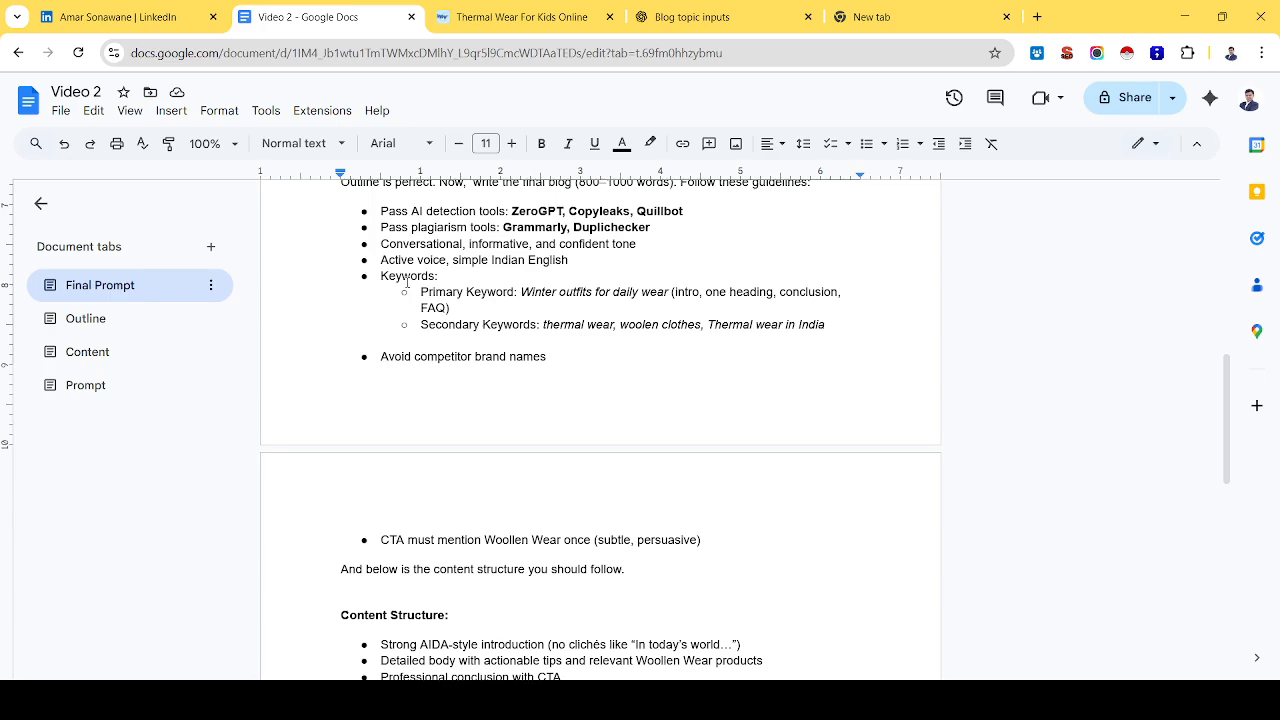
scroll(407, 283, "down", 2)
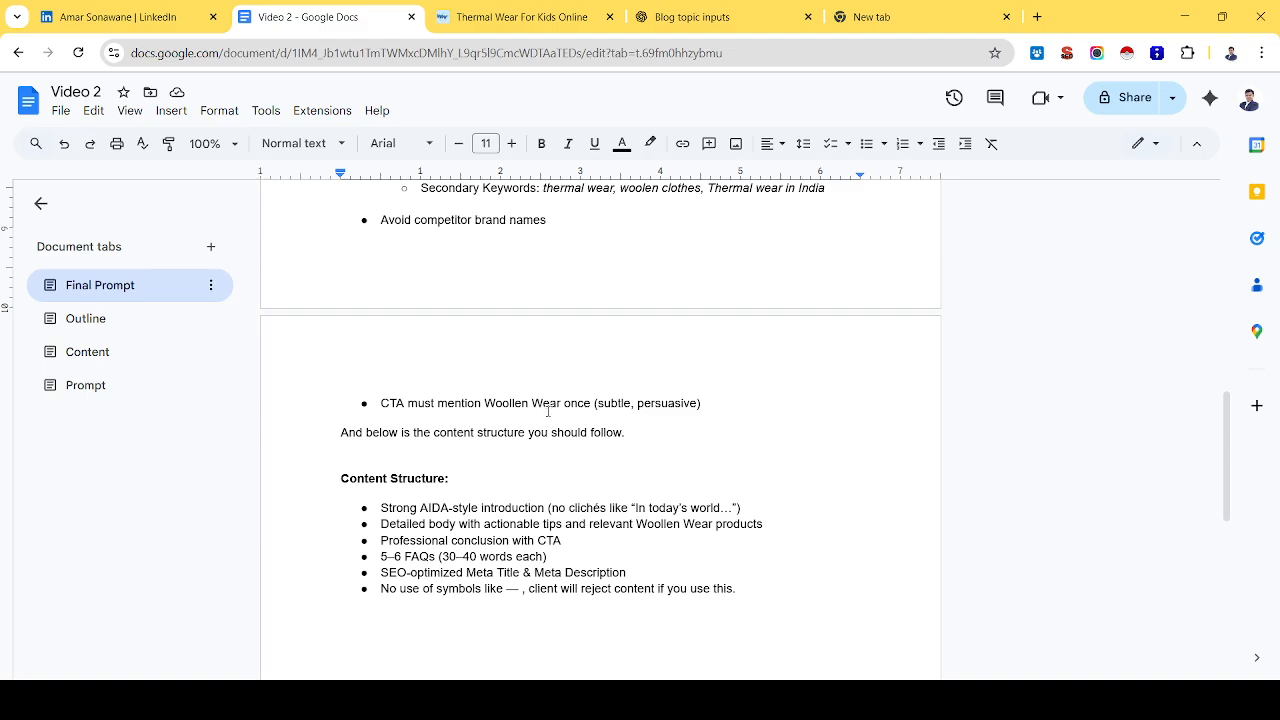
scroll(548, 411, "down", 2)
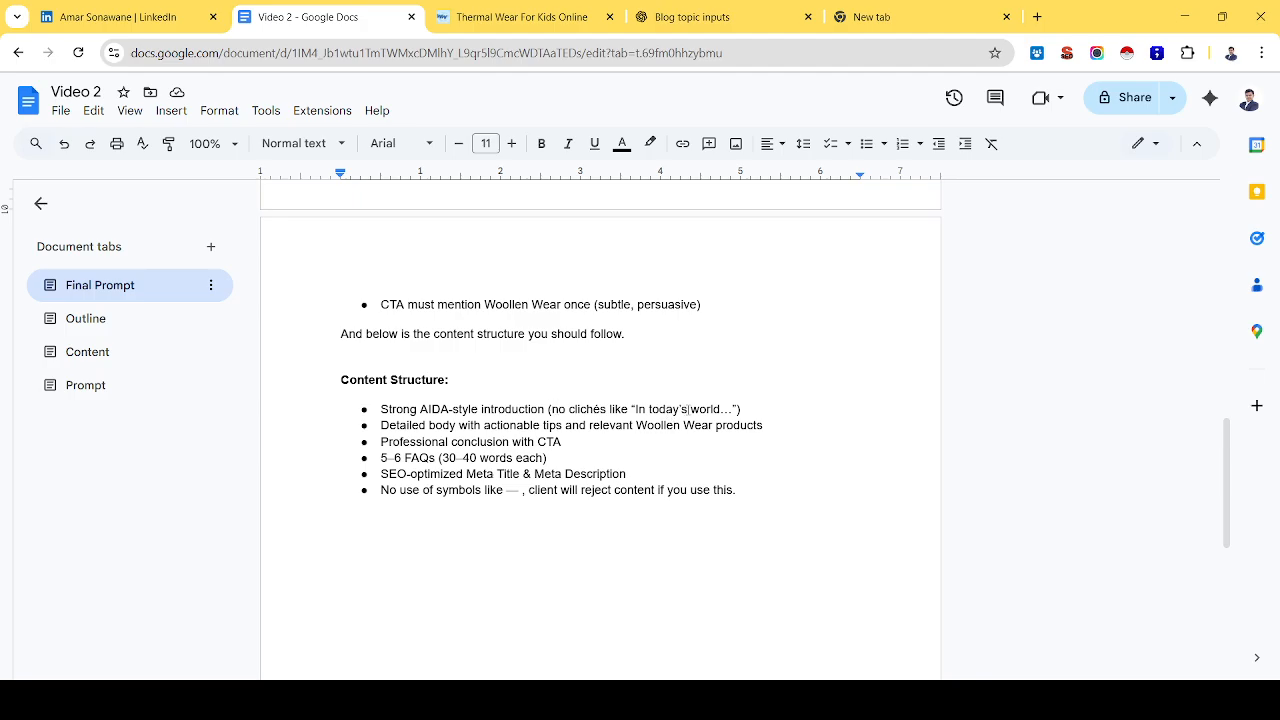
left_click(645, 410)
left_click(373, 426)
left_click_drag(381, 457, 619, 463)
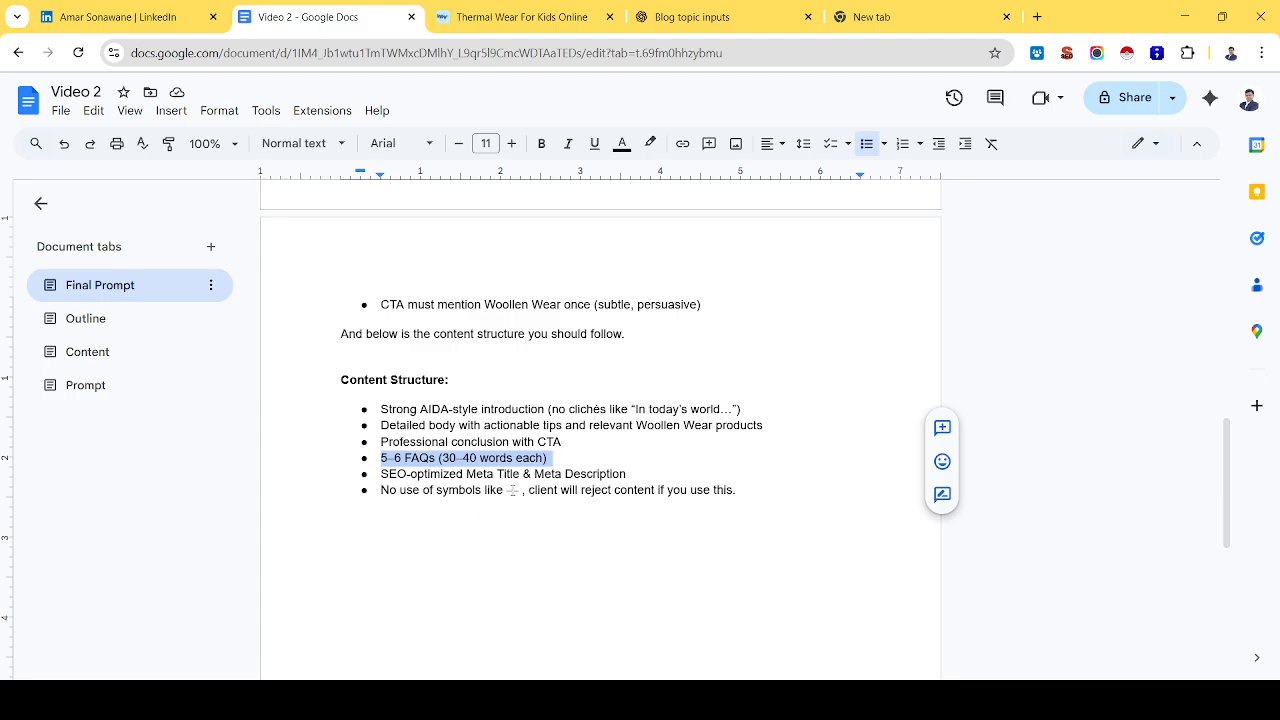
double_click(512, 492)
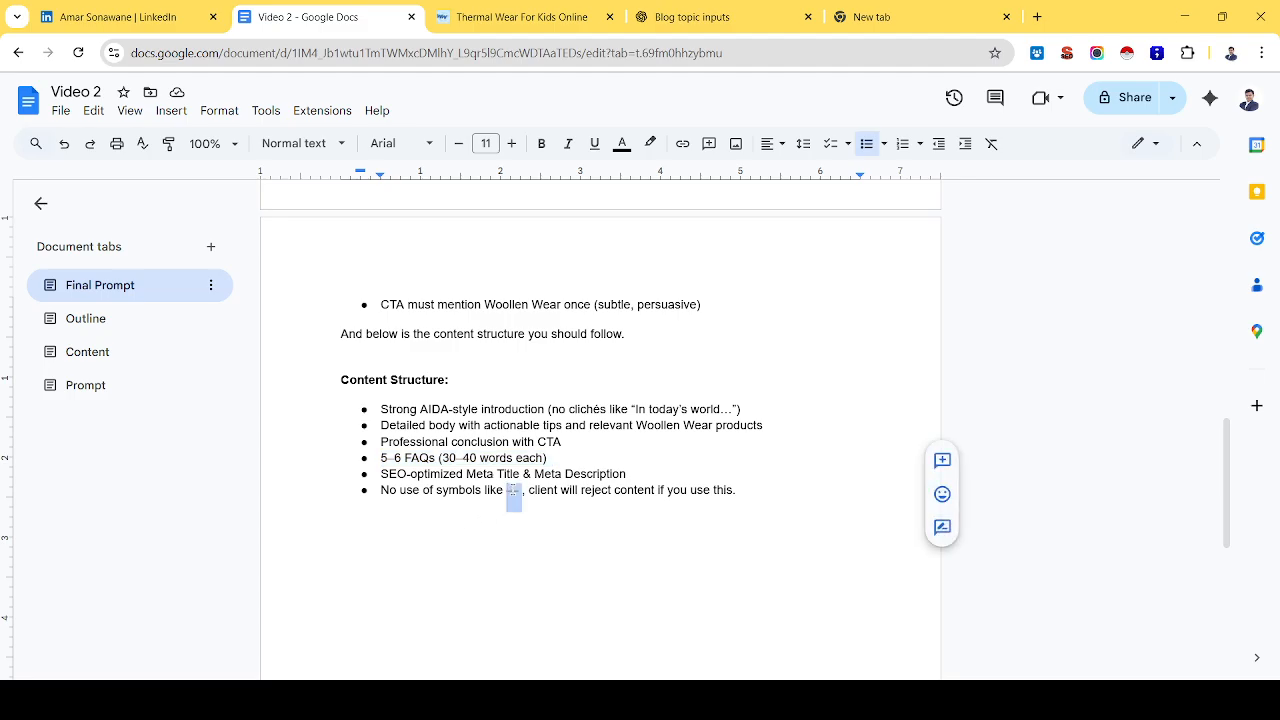
Add a final Content Structure bullet reading "No emoji, and no Horizontal lines in the content after any section".
left_click(776, 487)
key("Return")
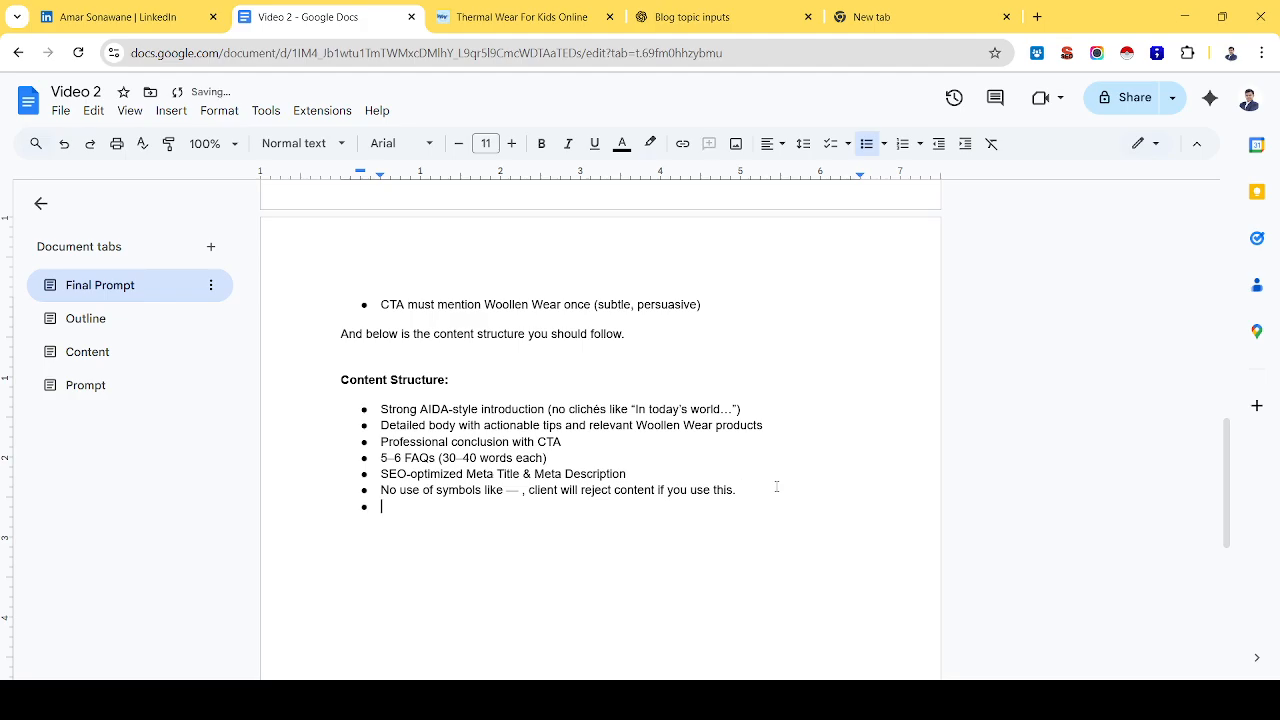
type("No emoji, and no Horizontal link")
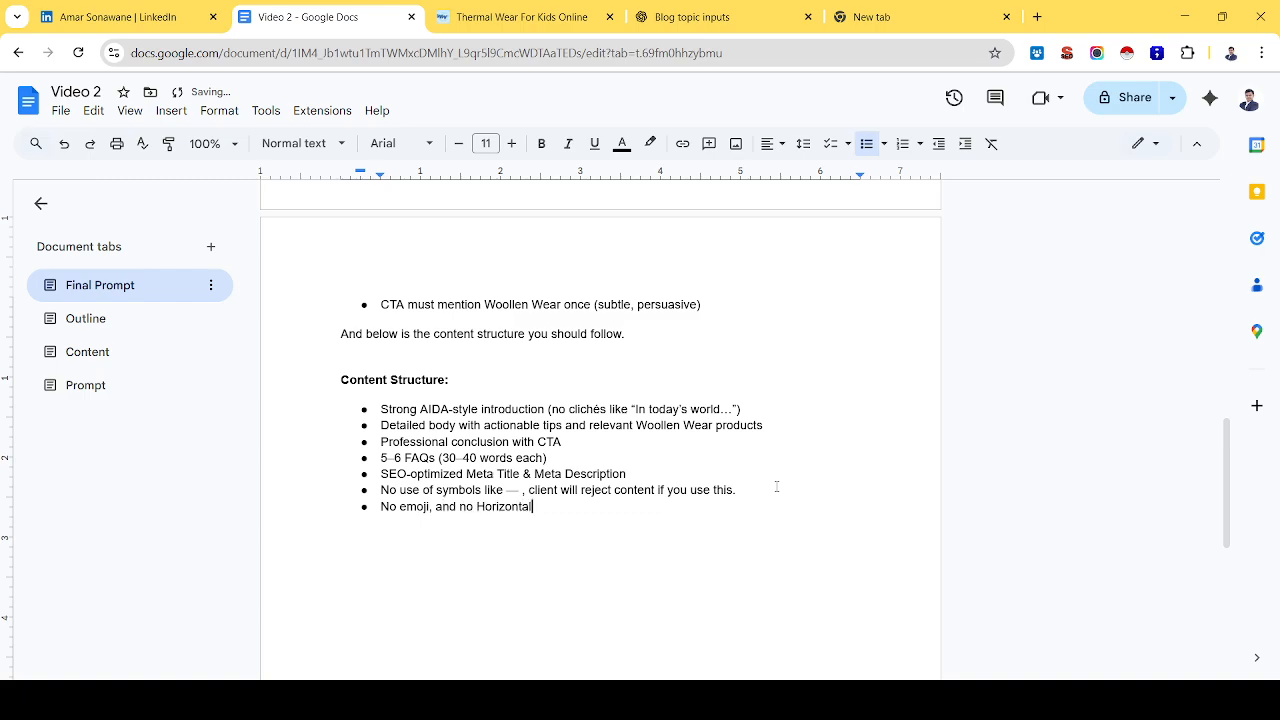
key("BackSpace")
type("es in the content after any")
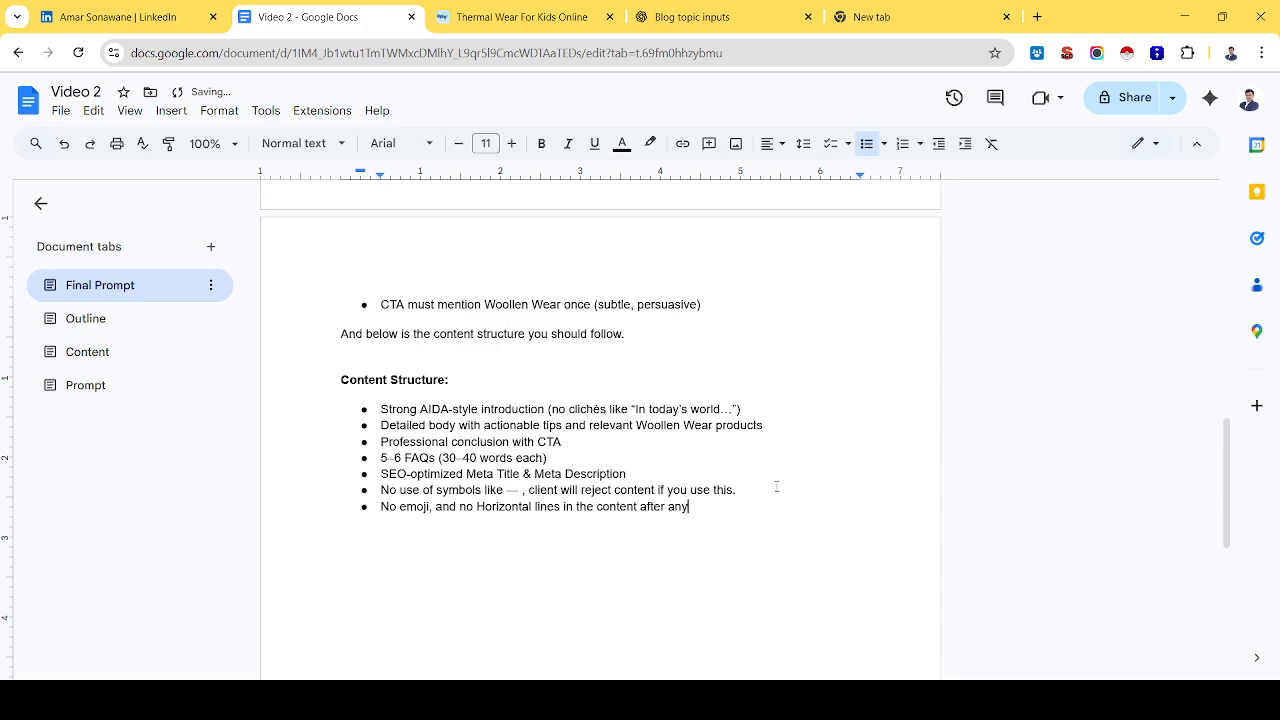
type(" section")
Copy the full edited Prompt 6, from its opening line through the last Content Structure bullet, and send it to ChatGPT.
scroll(564, 515, "up", 5)
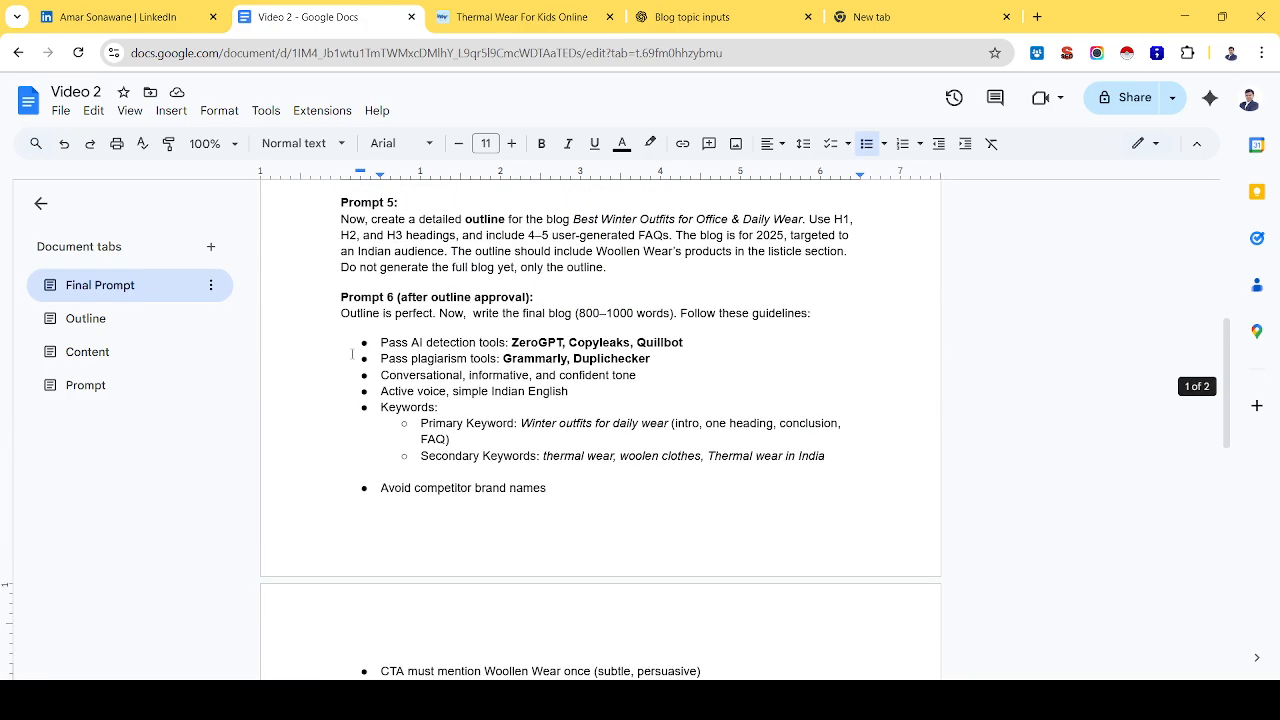
left_click_drag(338, 315, 754, 644)
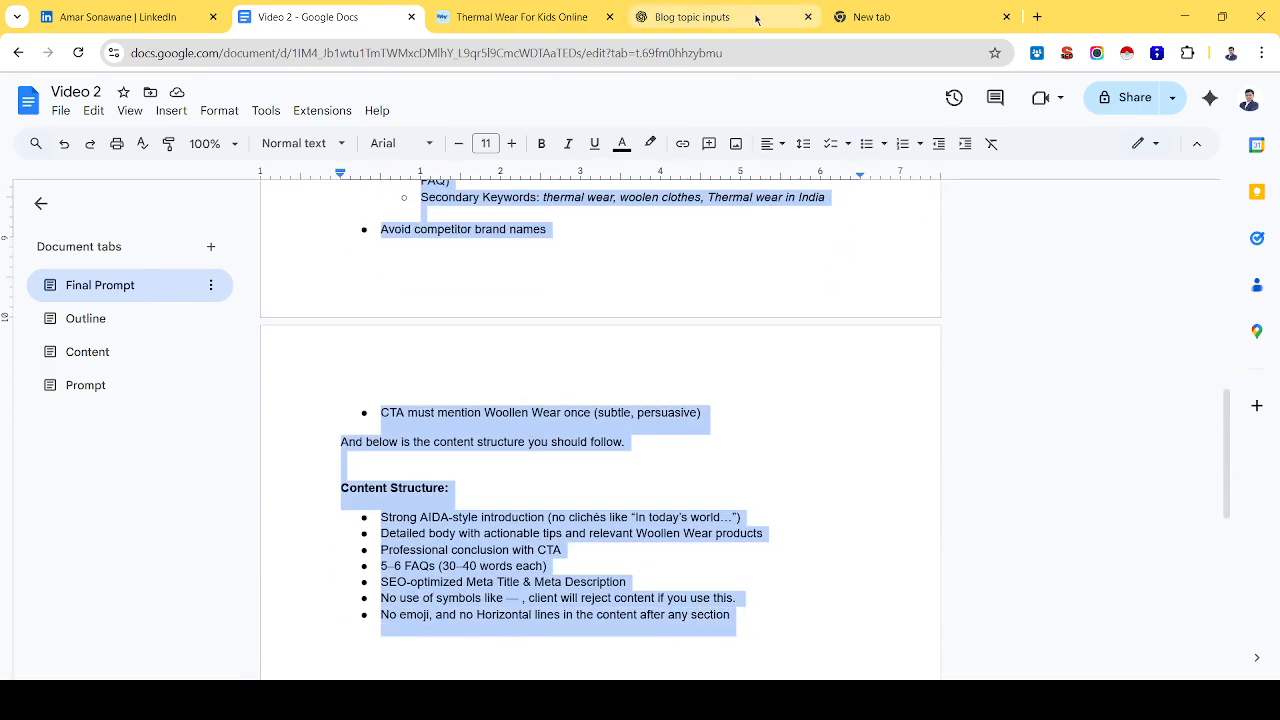
left_click(700, 17)
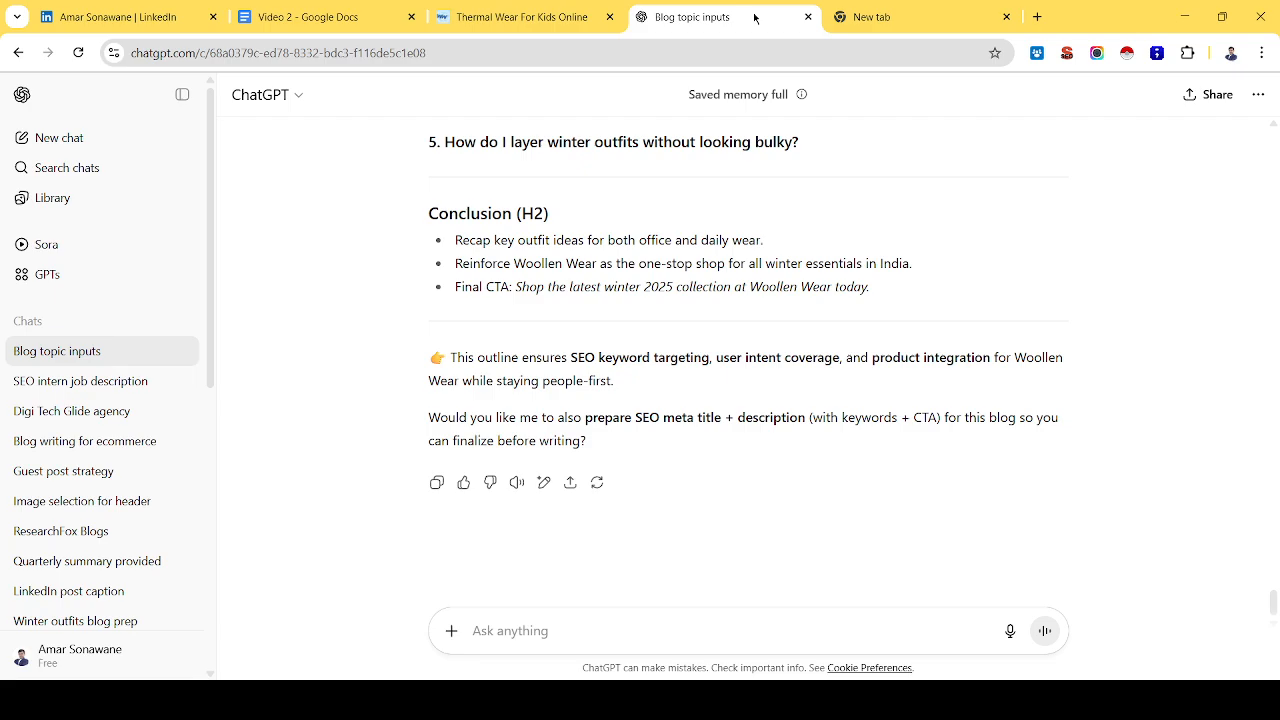
left_click(517, 631)
key("ctrl+v")
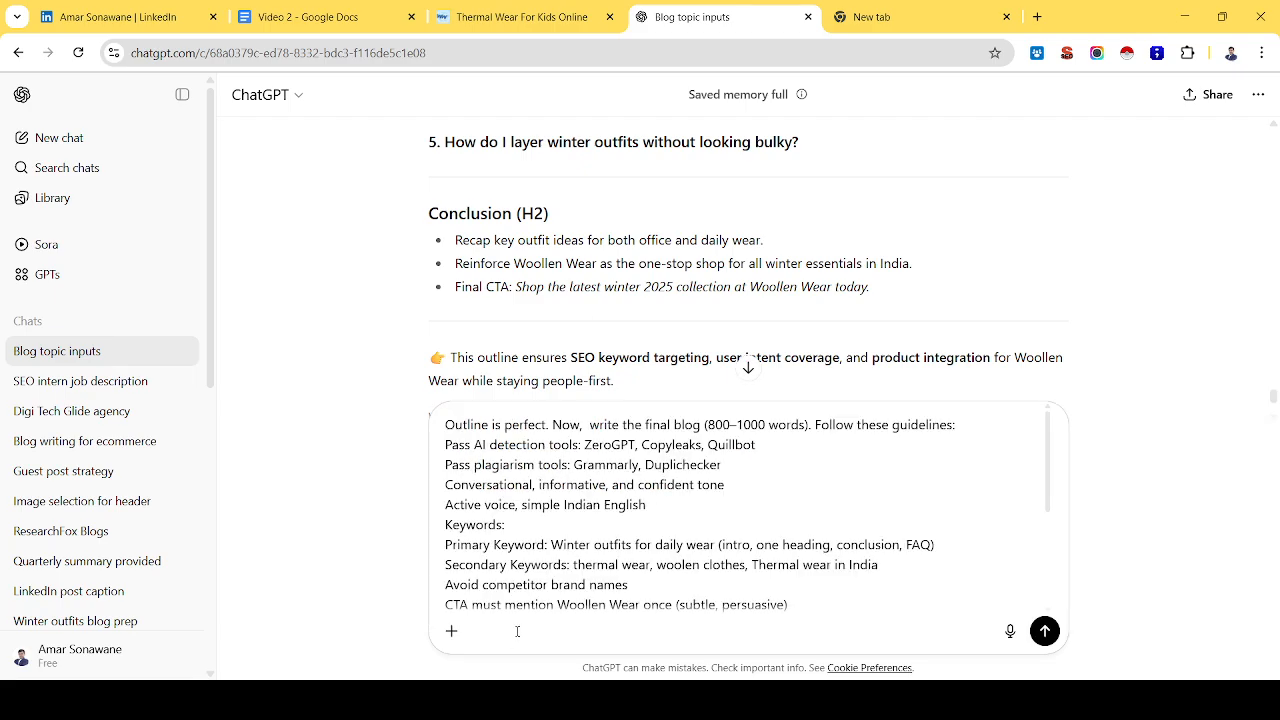
key("Return")
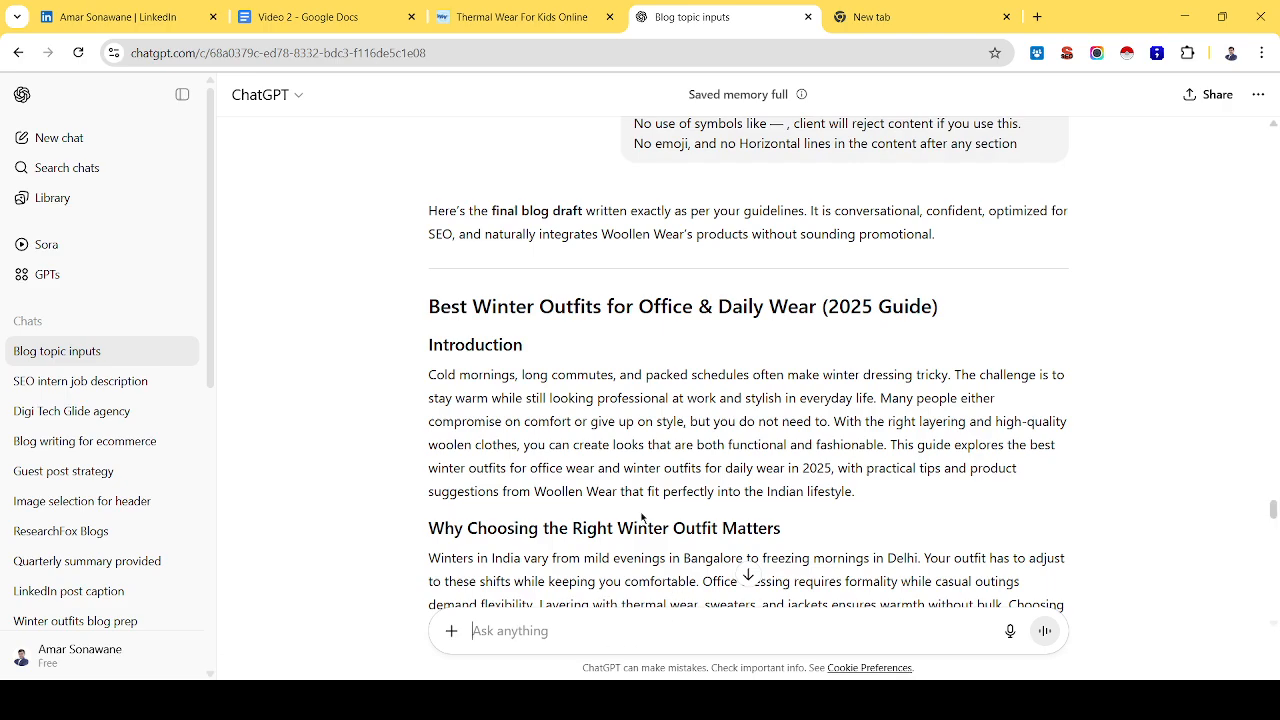
Review the generated winter outfits blog draft in ChatGPT, from its introduction through the FAQs, conclusion, Meta Title and Meta Description.
scroll(641, 516, "down", 1)
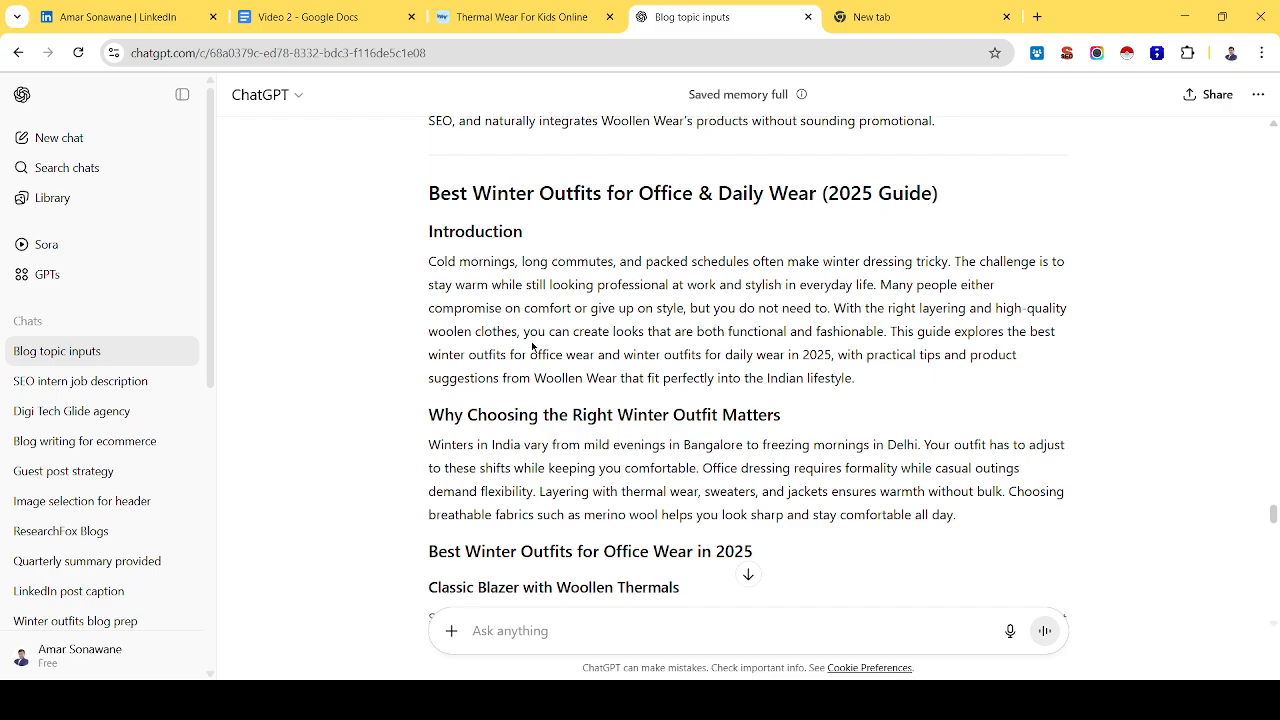
scroll(532, 347, "down", 3)
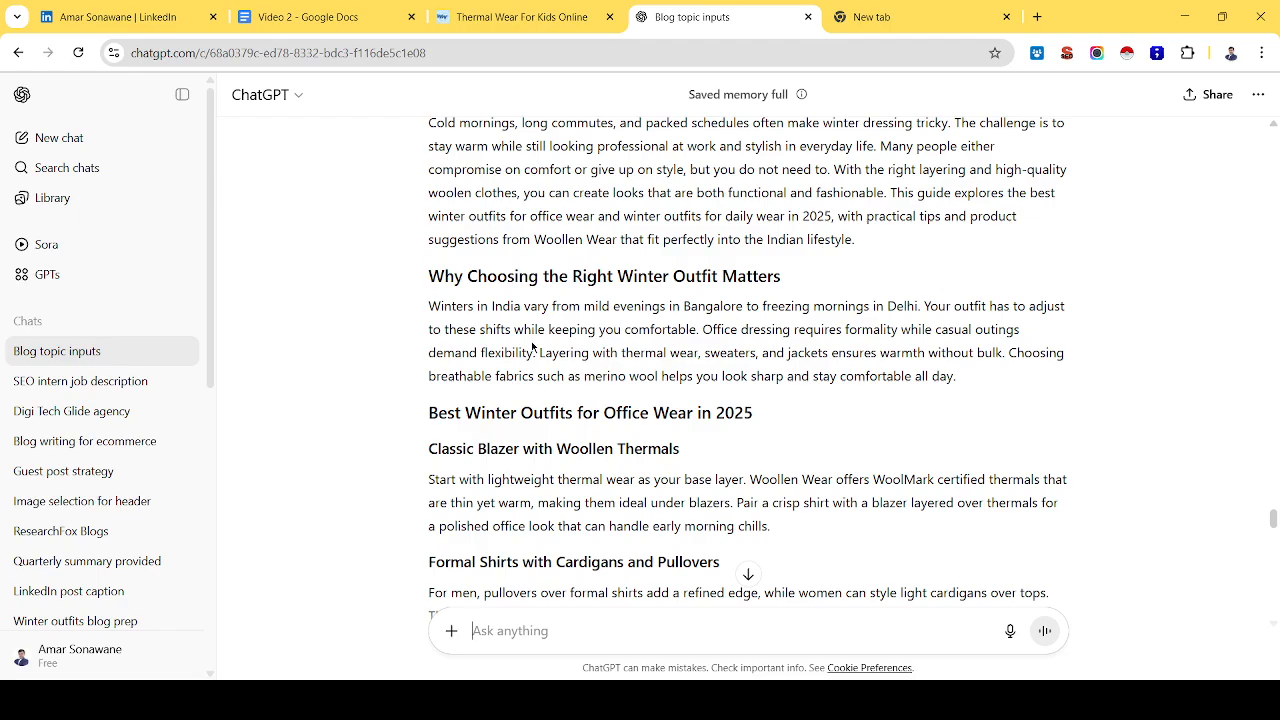
scroll(532, 347, "down", 2)
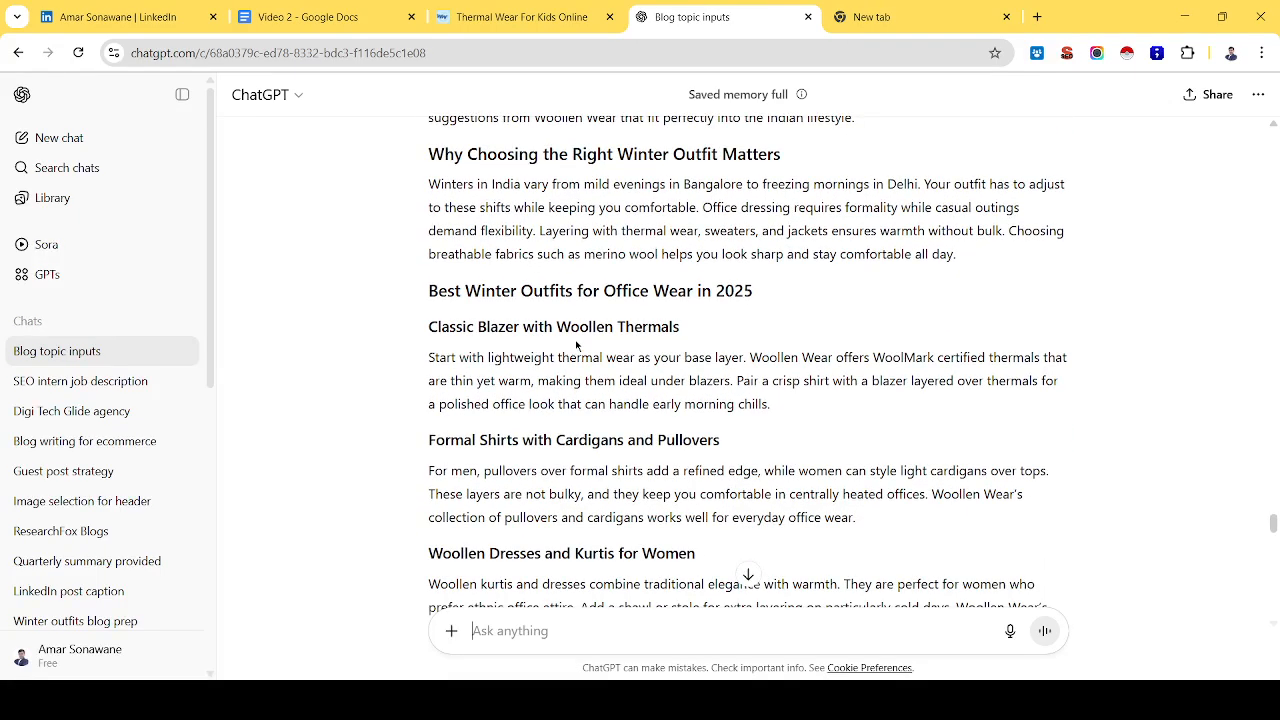
scroll(576, 345, "down", 5)
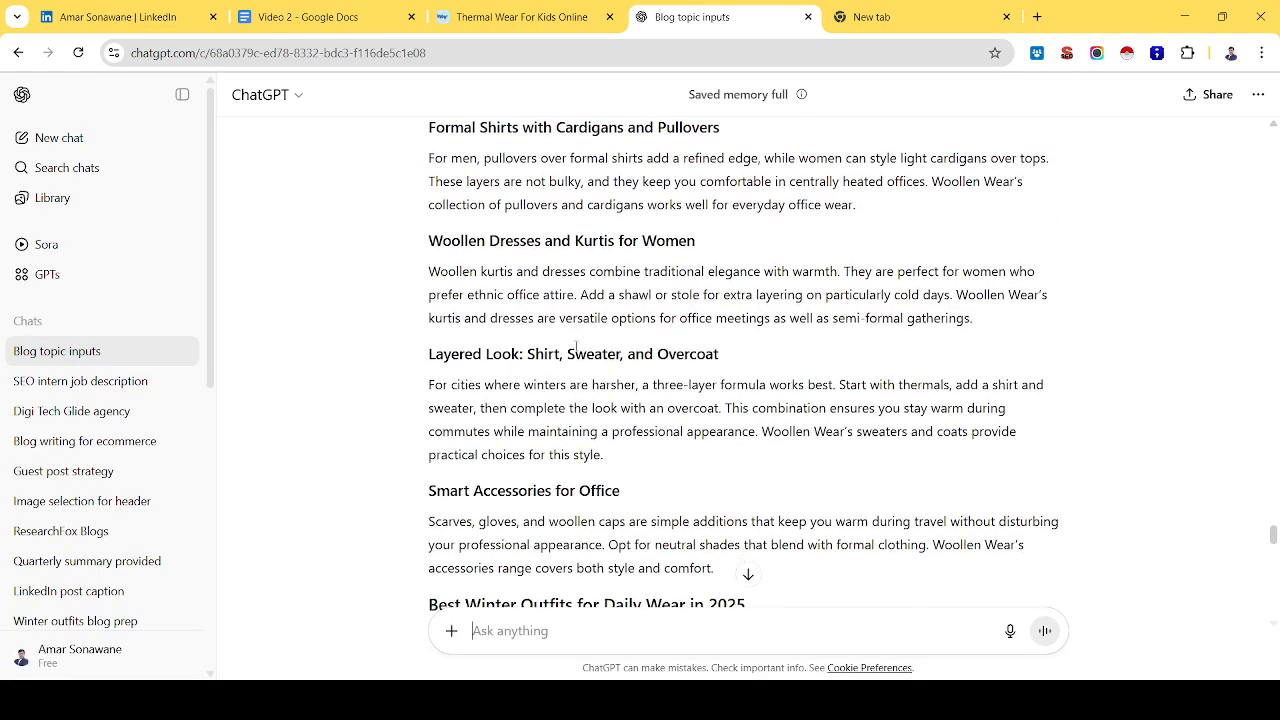
scroll(576, 347, "down", 3)
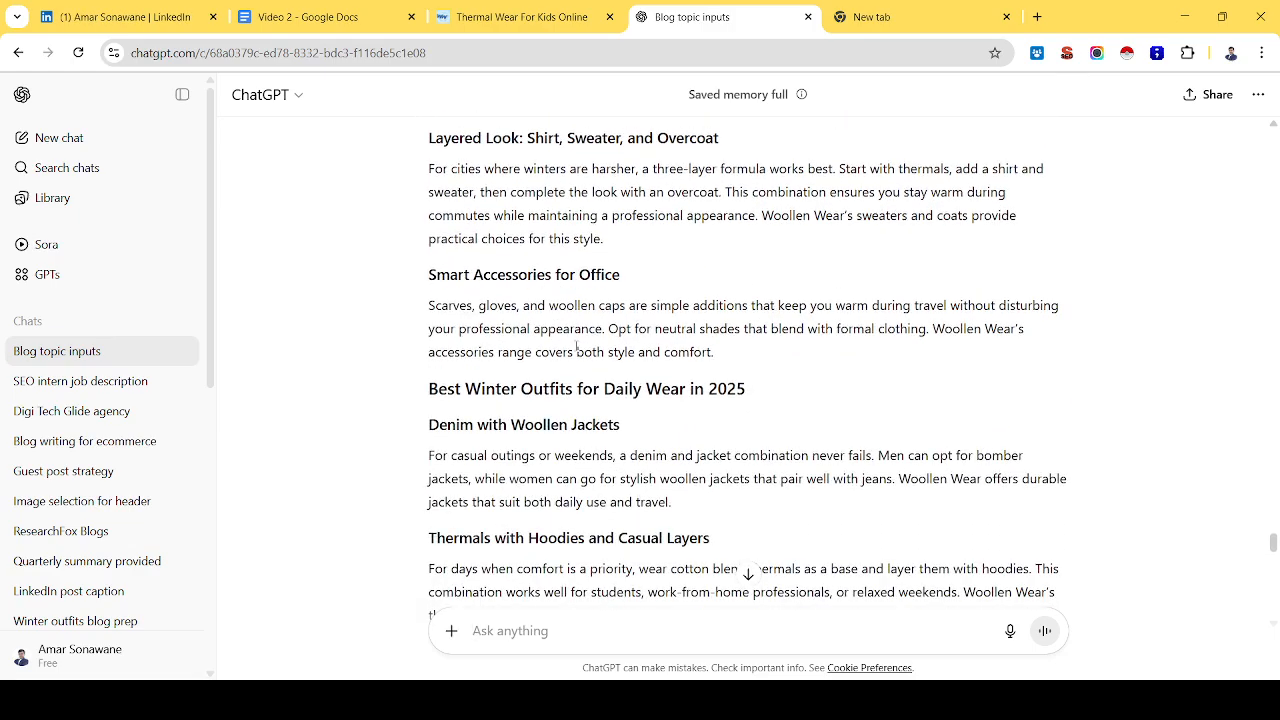
scroll(576, 345, "down", 3)
scroll(576, 345, "down", 6)
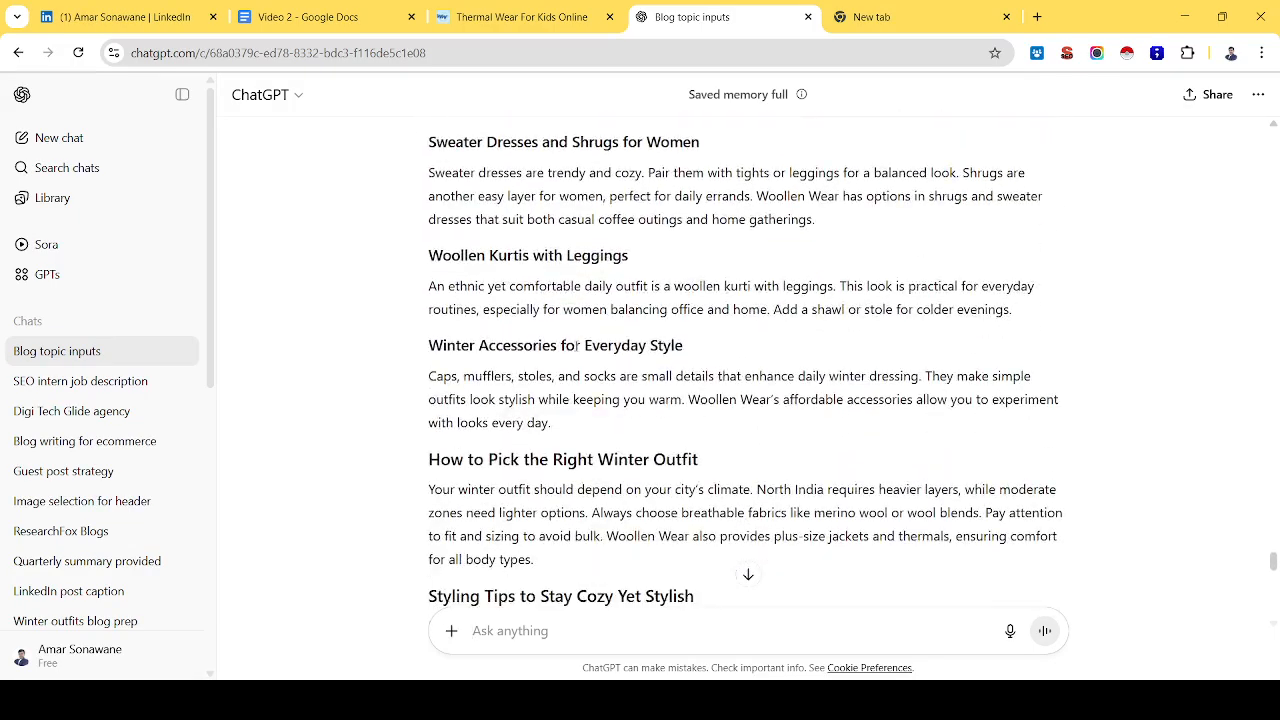
scroll(576, 345, "down", 5)
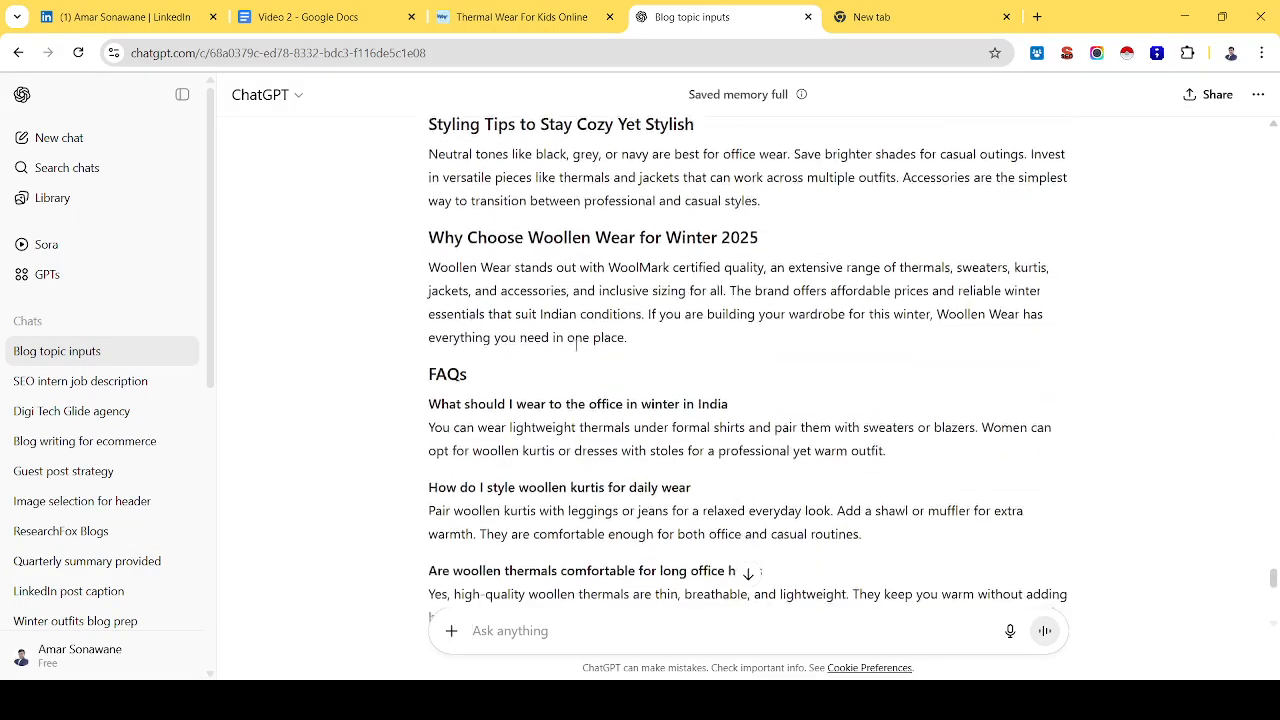
scroll(576, 347, "down", 7)
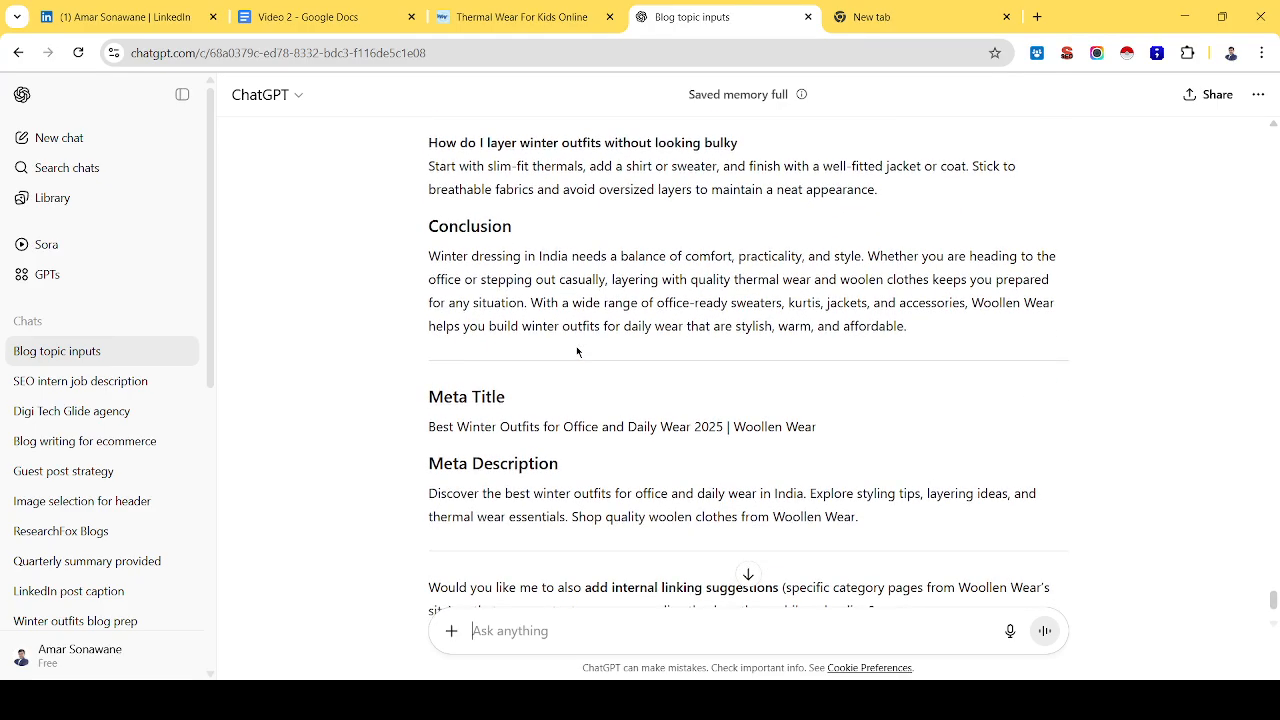
scroll(576, 346, "down", 2)
scroll(576, 346, "up", 2)
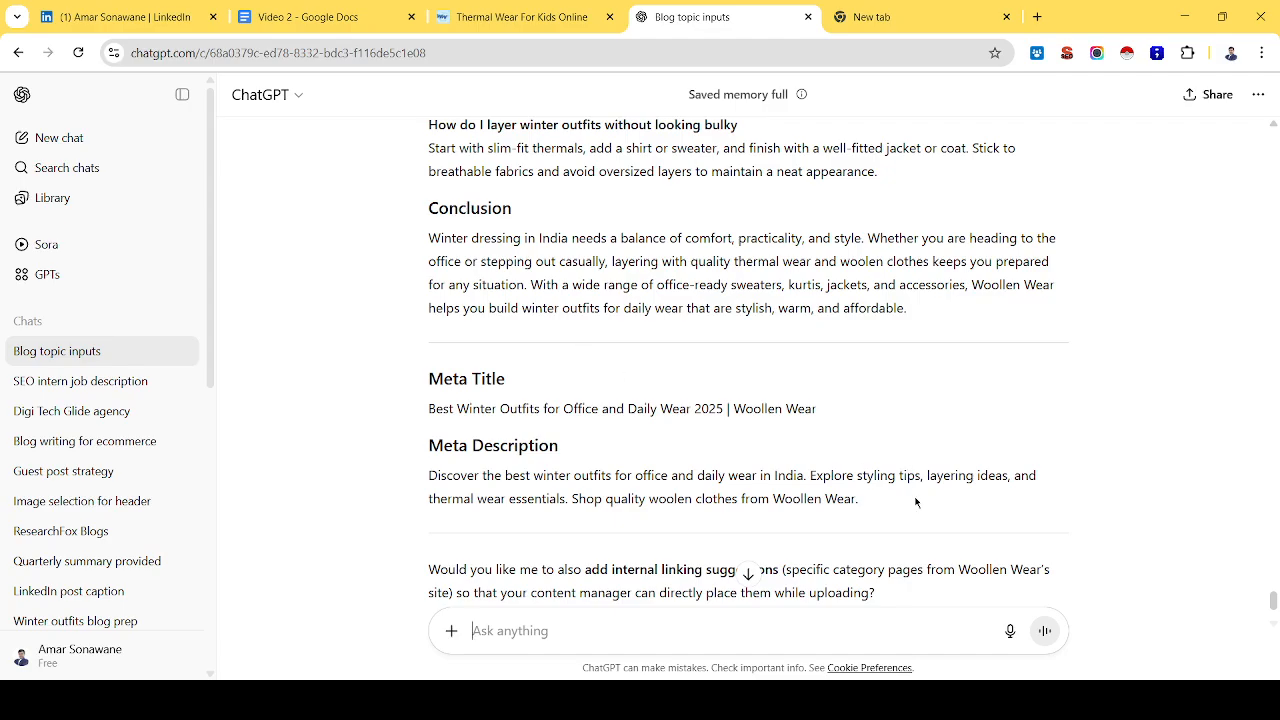
Copy the full blog draft, from its title through the Meta Description, into the empty Content tab of the Video 2 document in Google Docs.
left_click_drag(891, 512, 422, 488)
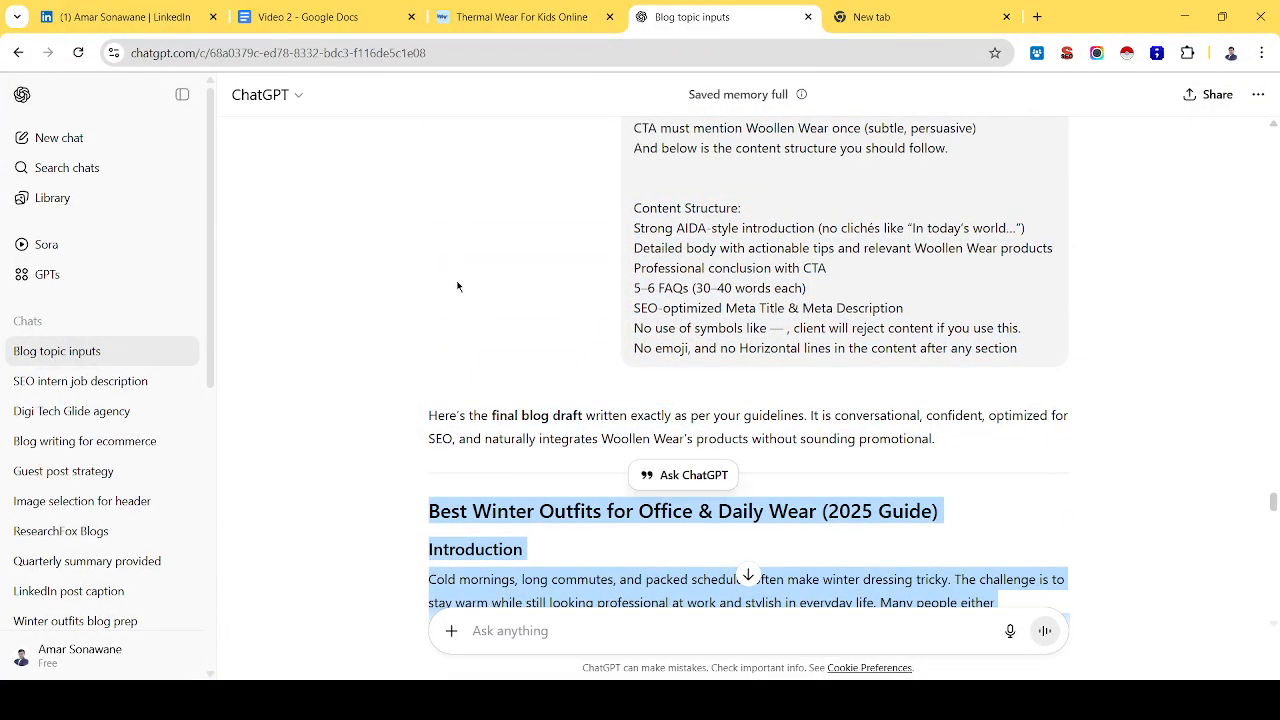
left_click(338, 18)
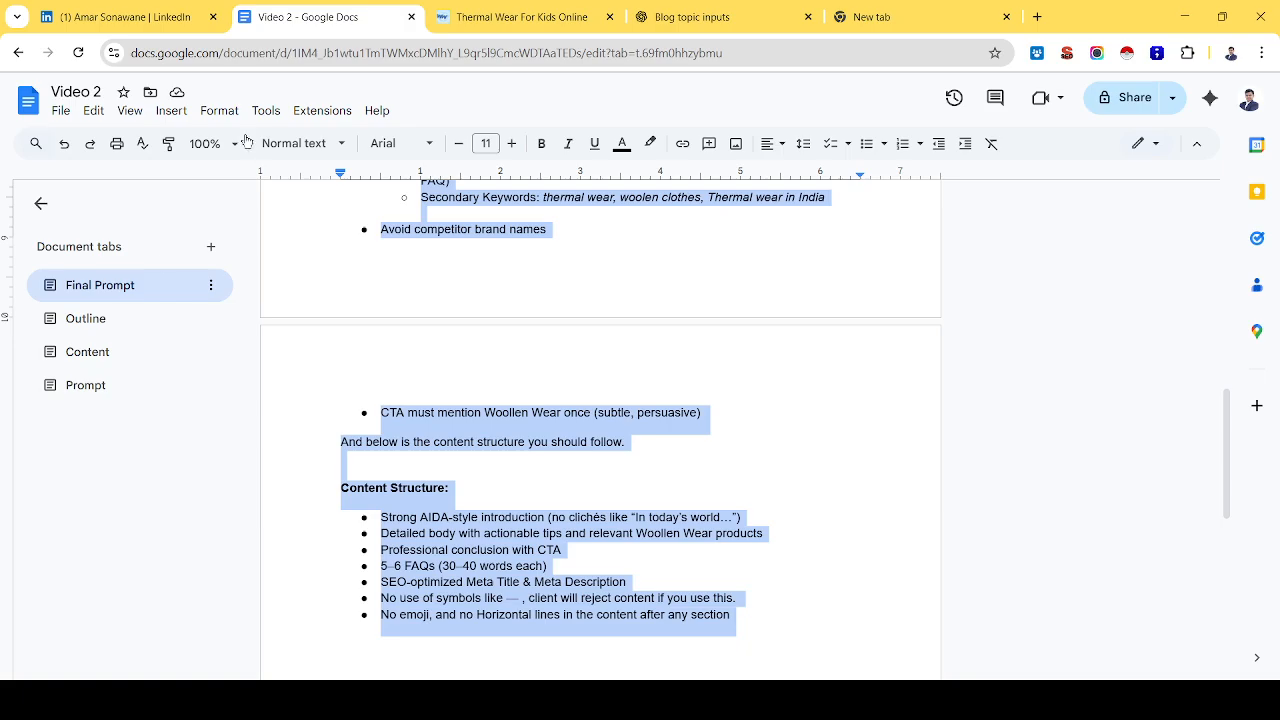
left_click(119, 348)
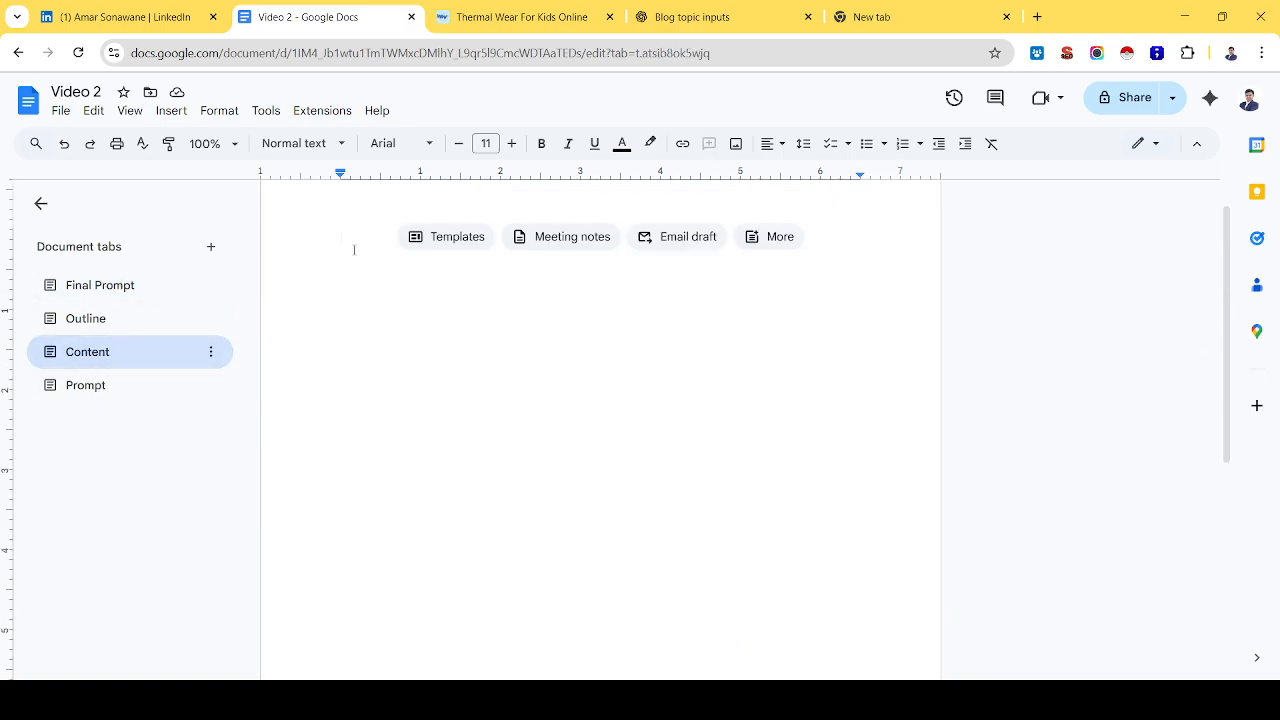
key("ctrl+v")
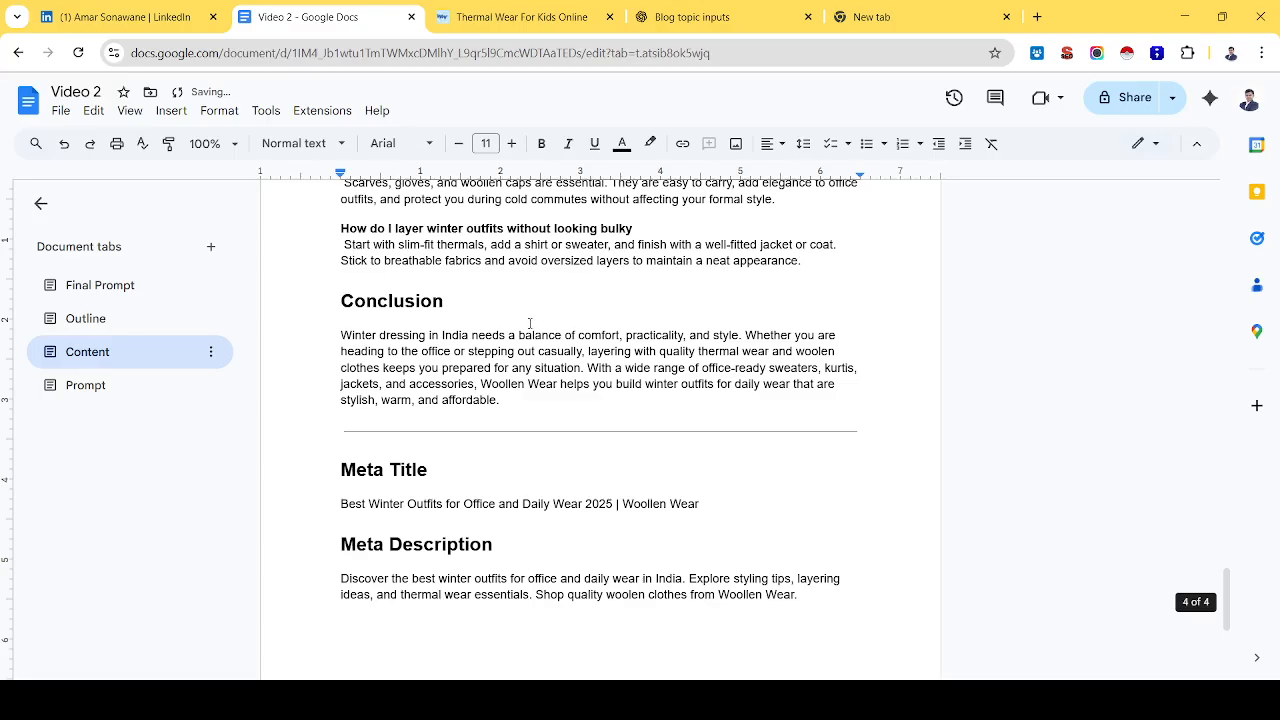
scroll(354, 250, "up", 15)
scroll(542, 345, "up", 3)
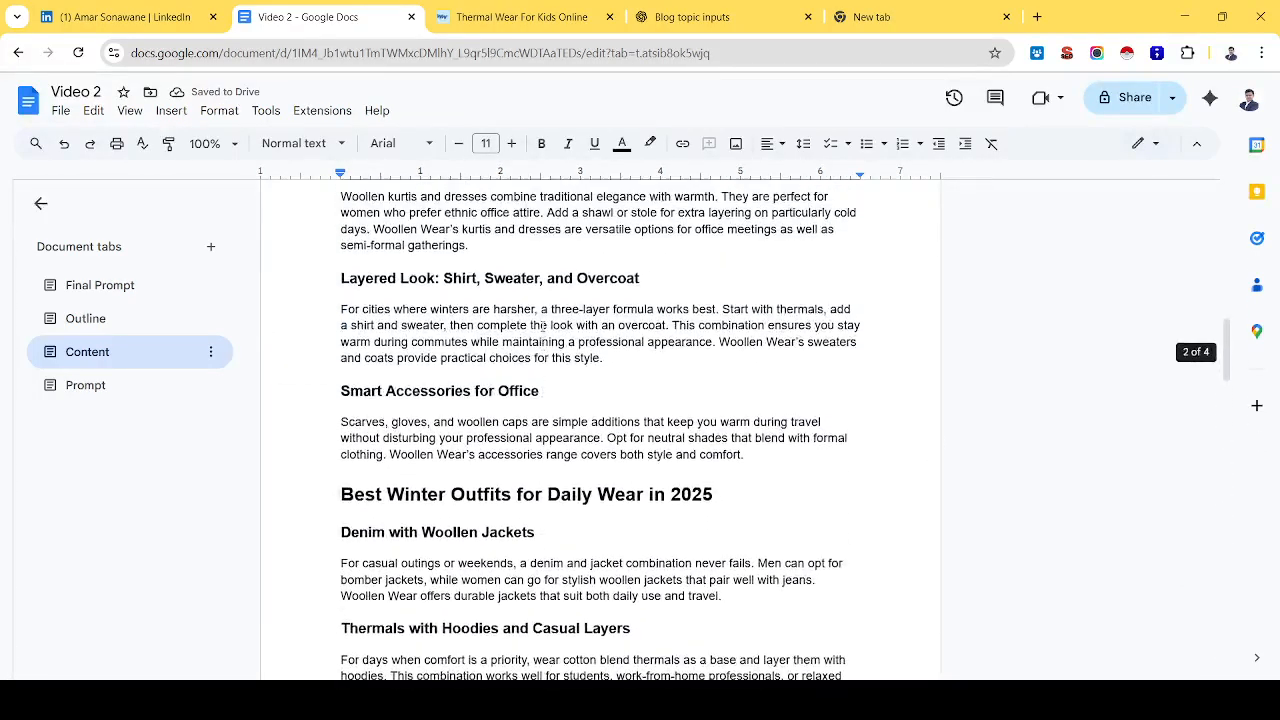
scroll(542, 325, "up", 12)
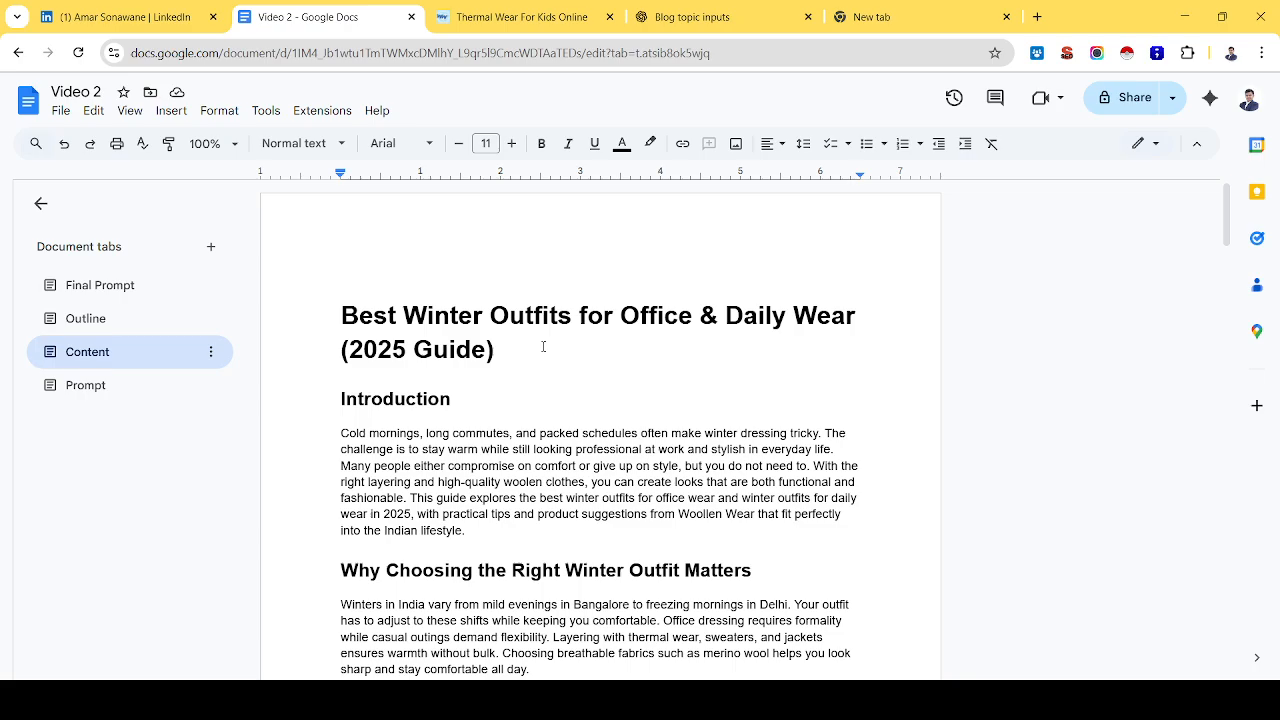
Switch to the already open LinkedIn profile page.
left_click(101, 14)
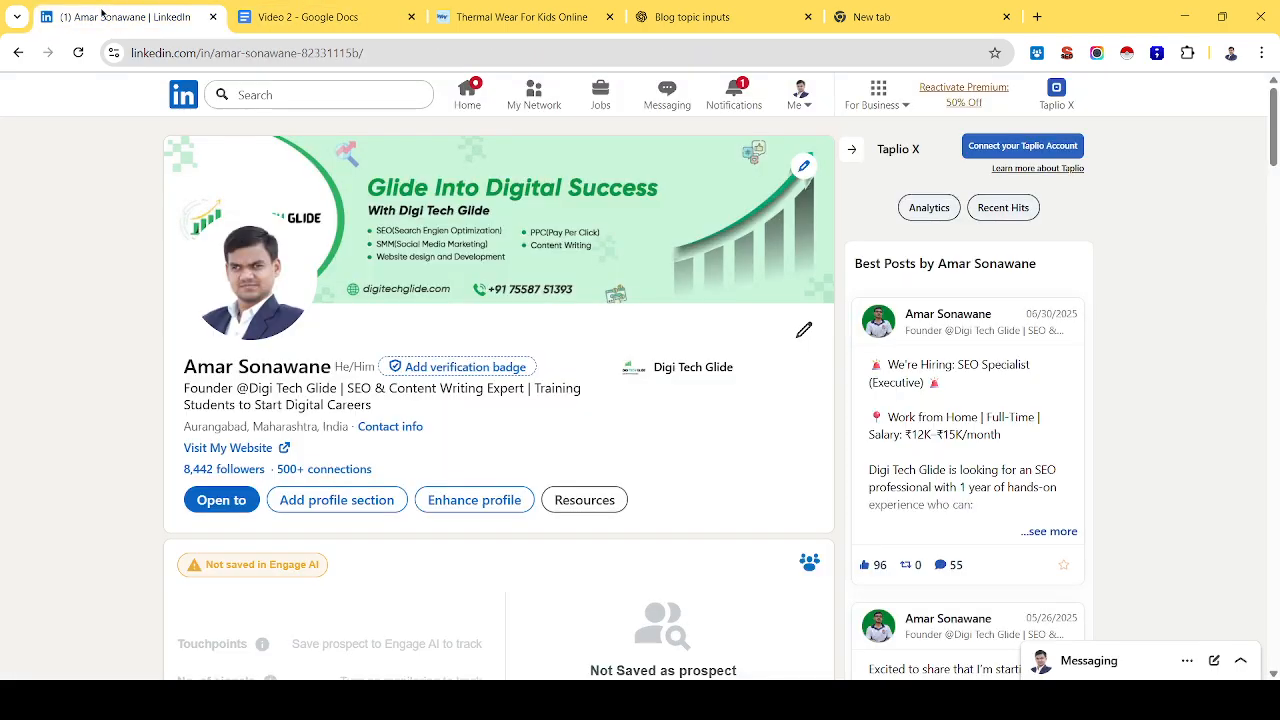